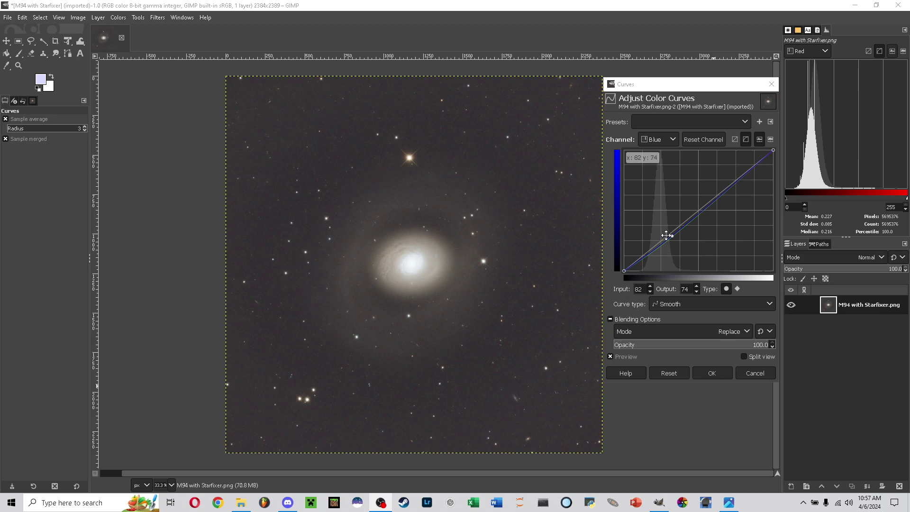
# Examine the galaxy image's background and faint stars near its upper-left corner at high magnification, and then the whole frame.
pyautogui.click(673, 139)
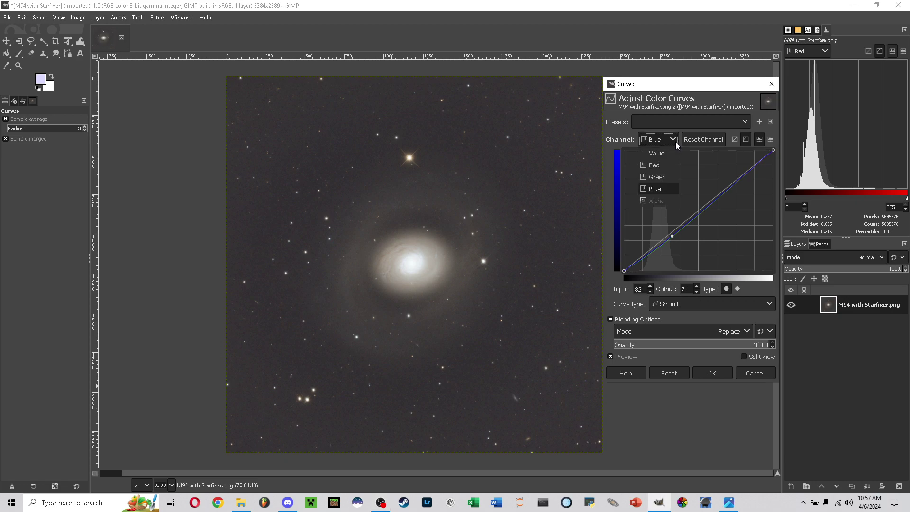
pyautogui.click(675, 141)
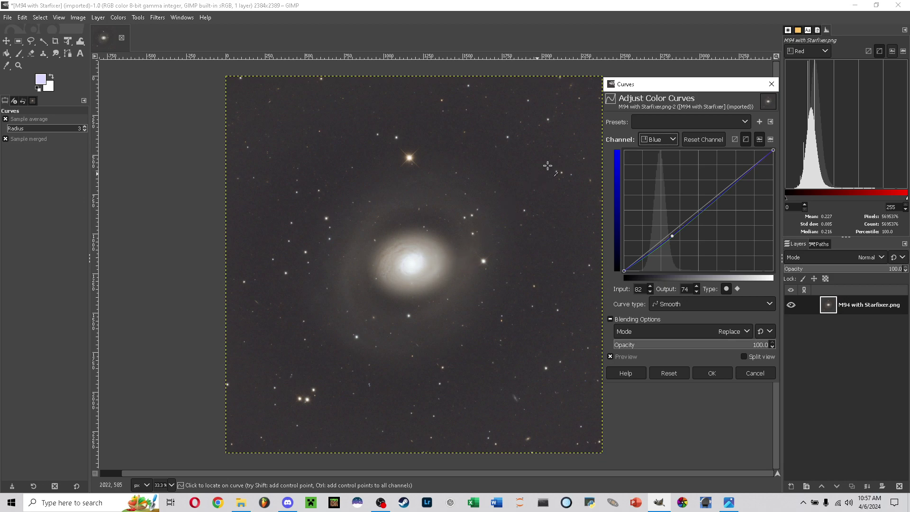
pyautogui.moveTo(657, 87); pyautogui.dragTo(692, 81)
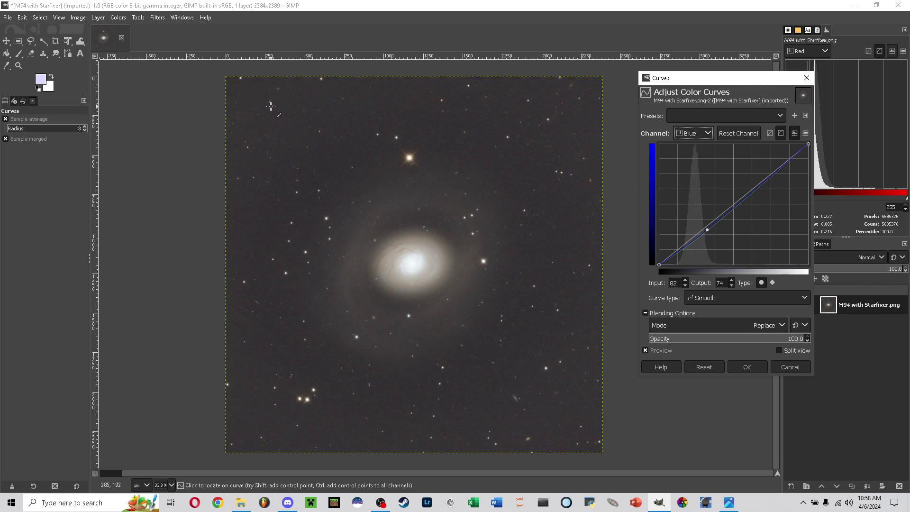
pyautogui.keyDown('ctrl'); pyautogui.scroll(4, 272, 101); pyautogui.keyUp('ctrl')
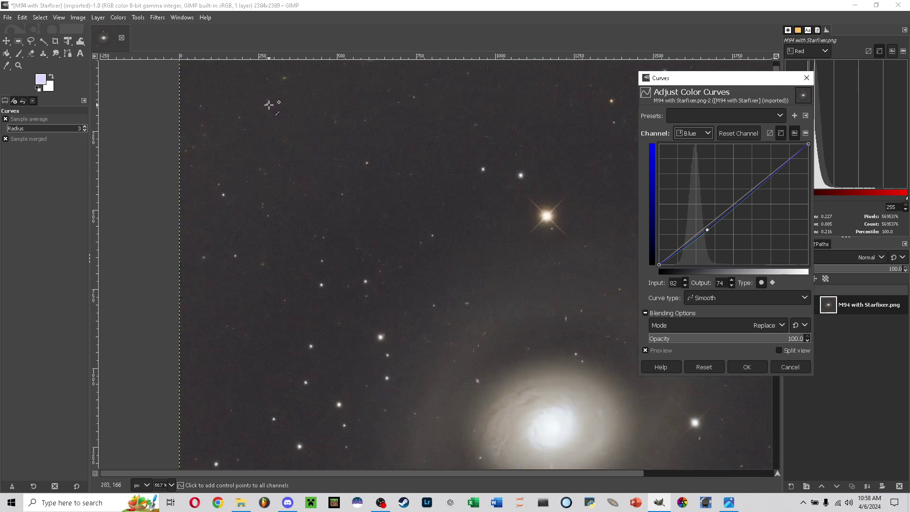
pyautogui.keyDown('ctrl'); pyautogui.scroll(1, 269, 105); pyautogui.keyUp('ctrl')
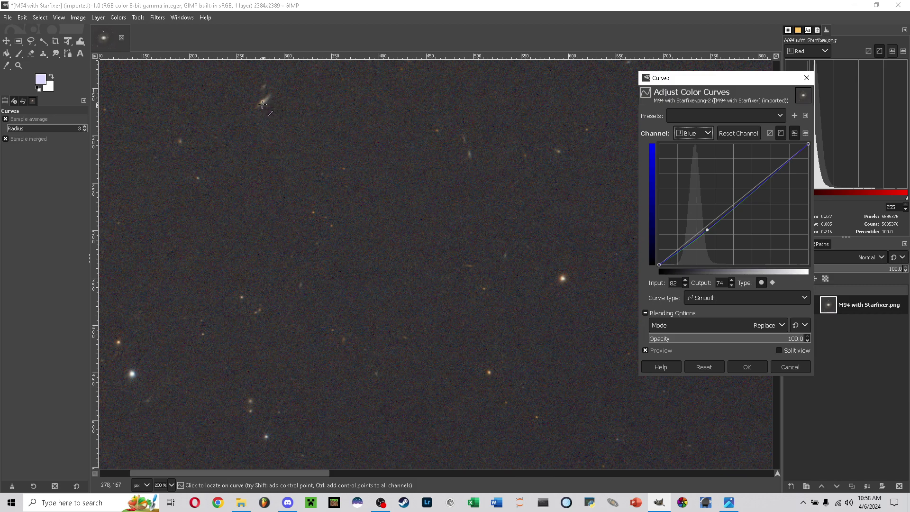
pyautogui.keyDown('ctrl'); pyautogui.scroll(-1, 288, 122); pyautogui.keyUp('ctrl')
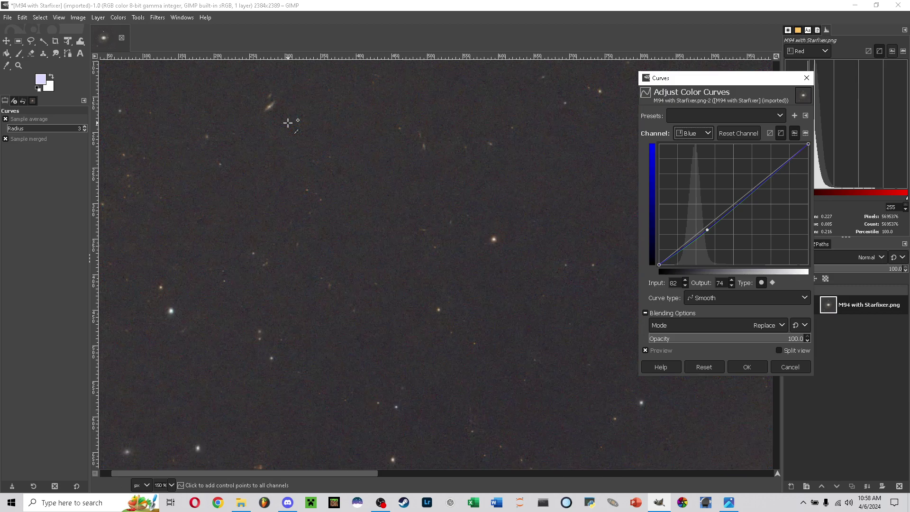
pyautogui.keyDown('ctrl'); pyautogui.scroll(-3, 294, 128); pyautogui.keyUp('ctrl')
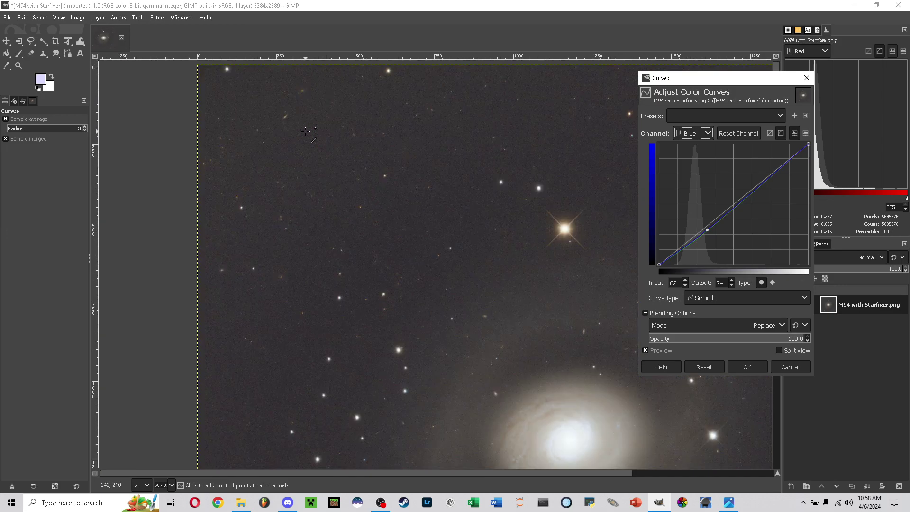
pyautogui.keyDown('ctrl'); pyautogui.scroll(-2, 481, 197); pyautogui.keyUp('ctrl')
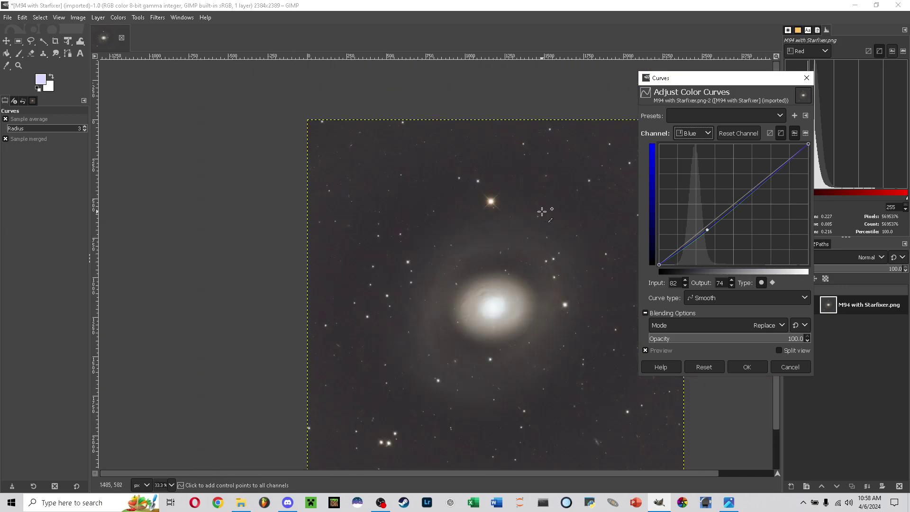
pyautogui.click(468, 474)
pyautogui.moveTo(468, 474); pyautogui.dragTo(485, 477)
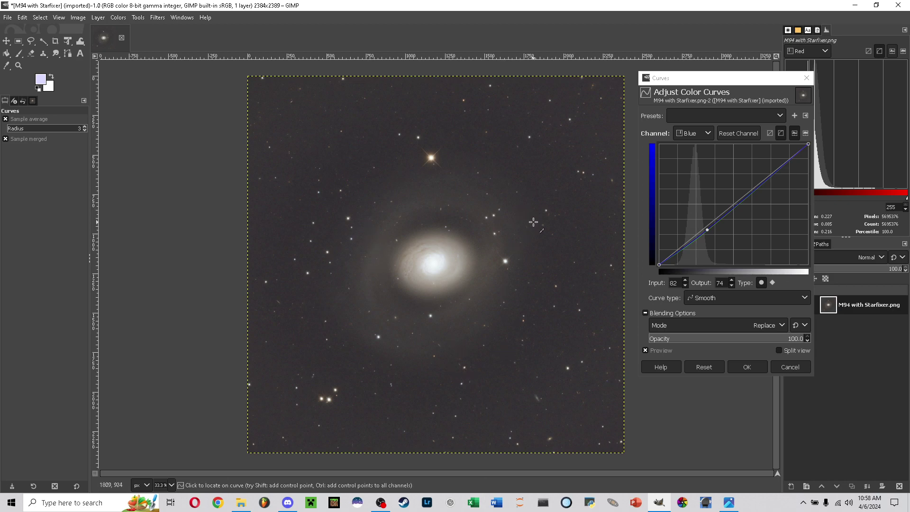
pyautogui.moveTo(678, 74)
pyautogui.mouseDown()
pyautogui.moveTo(681, 91)
pyautogui.moveTo(667, 85)
pyautogui.mouseUp()
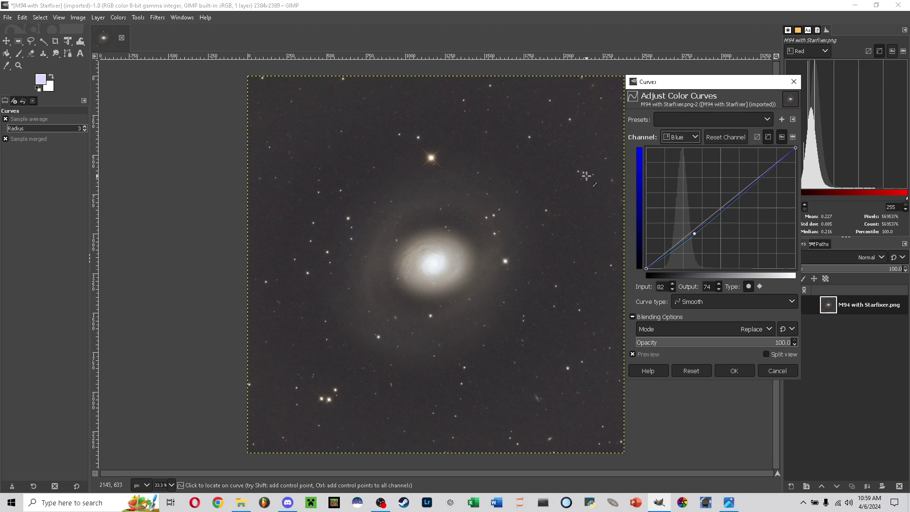
# Reset all colour curves and lower the red channel's curve with a point at input 86, output 78.
pyautogui.click(689, 140)
pyautogui.click(684, 166)
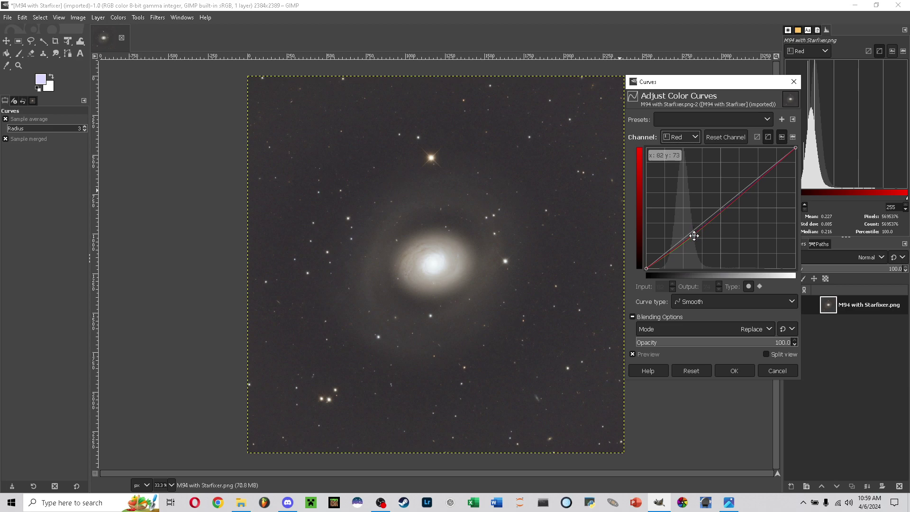
pyautogui.click(691, 373)
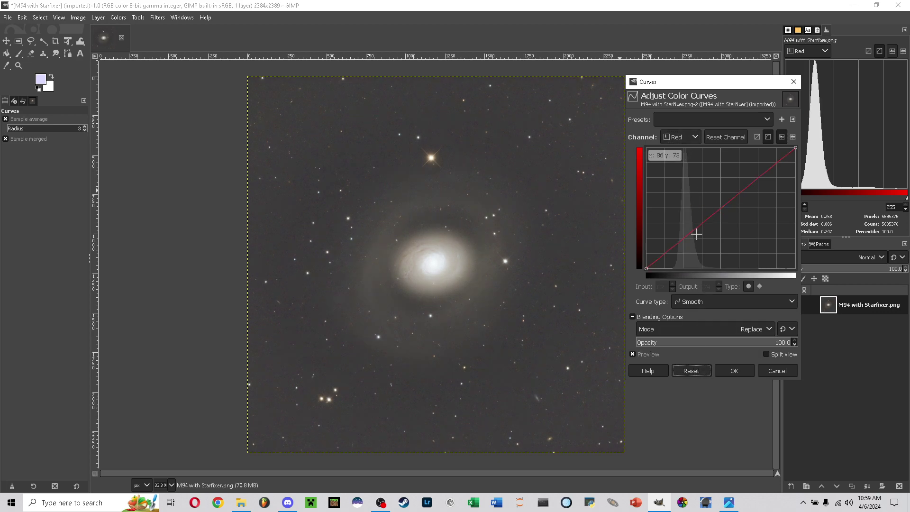
pyautogui.moveTo(693, 230); pyautogui.dragTo(697, 232)
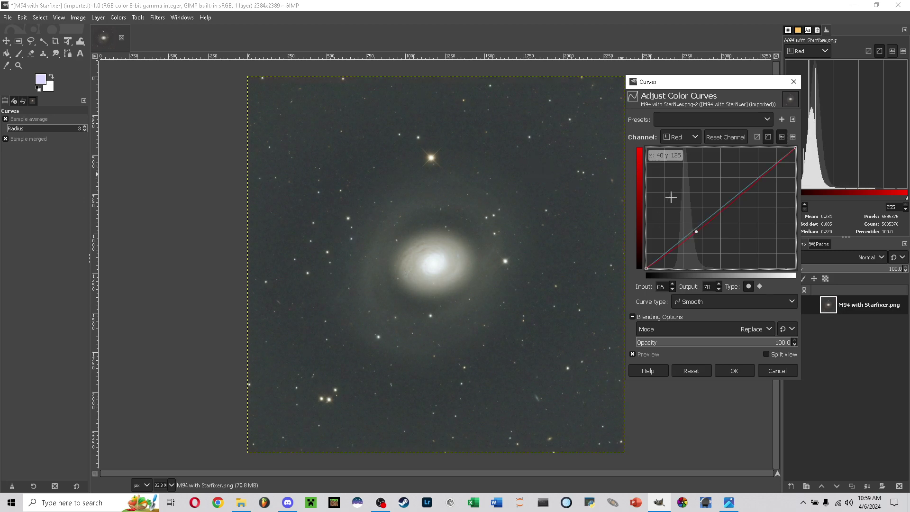
# Lower the green channel's curve with a point at input 83, output 79.
pyautogui.click(687, 138)
pyautogui.click(679, 173)
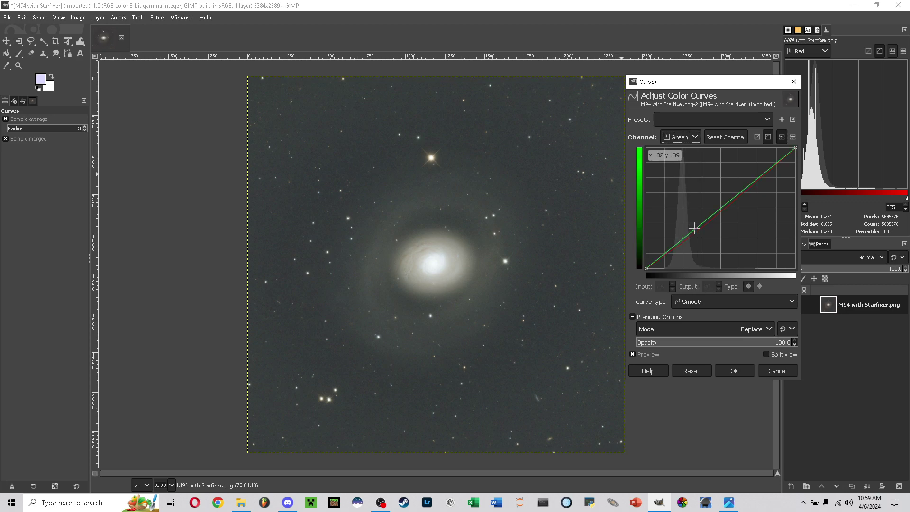
pyautogui.moveTo(695, 230); pyautogui.dragTo(693, 231)
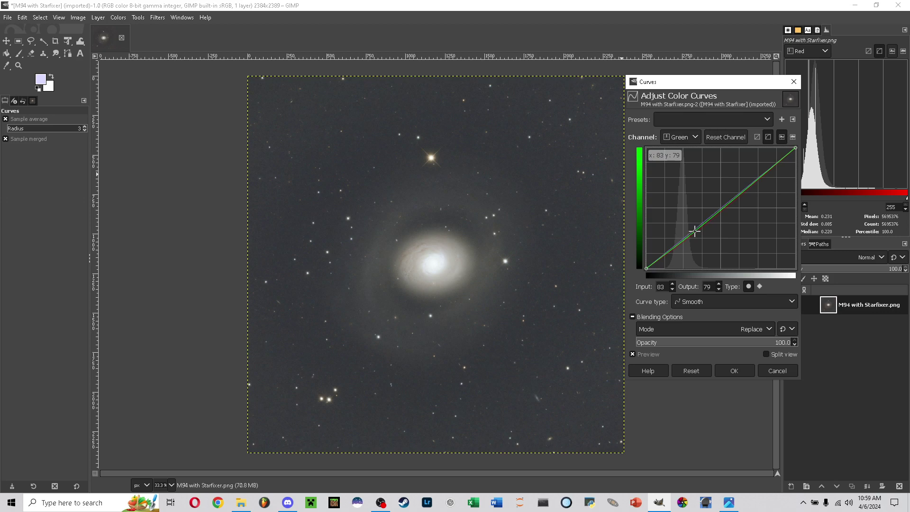
pyautogui.click(695, 230)
# Lower the blue channel's curve with a point at input 80, output 77, and apply the curves adjustment.
pyautogui.click(682, 141)
pyautogui.click(678, 186)
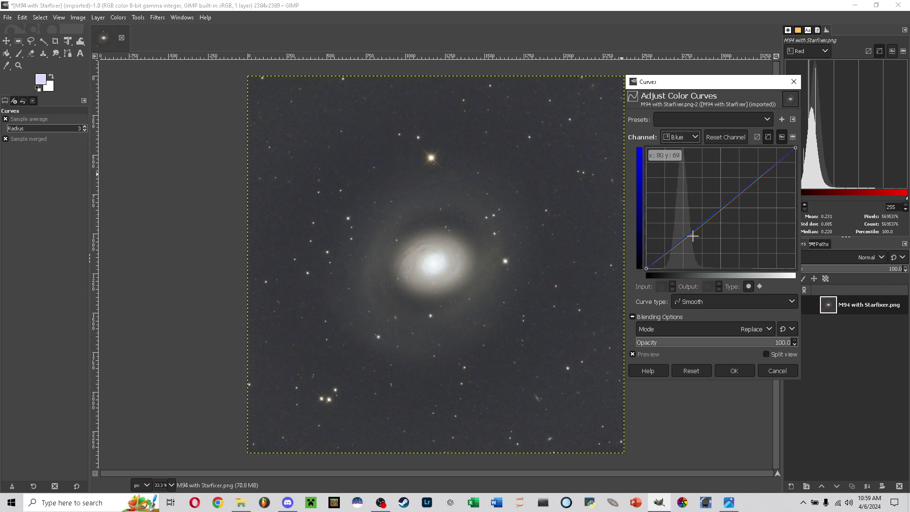
pyautogui.moveTo(692, 232); pyautogui.dragTo(693, 233)
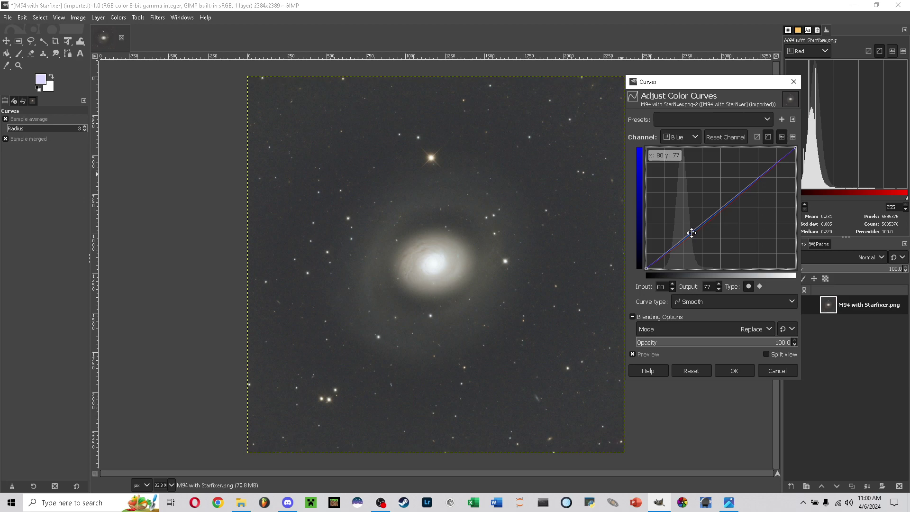
pyautogui.click(736, 371)
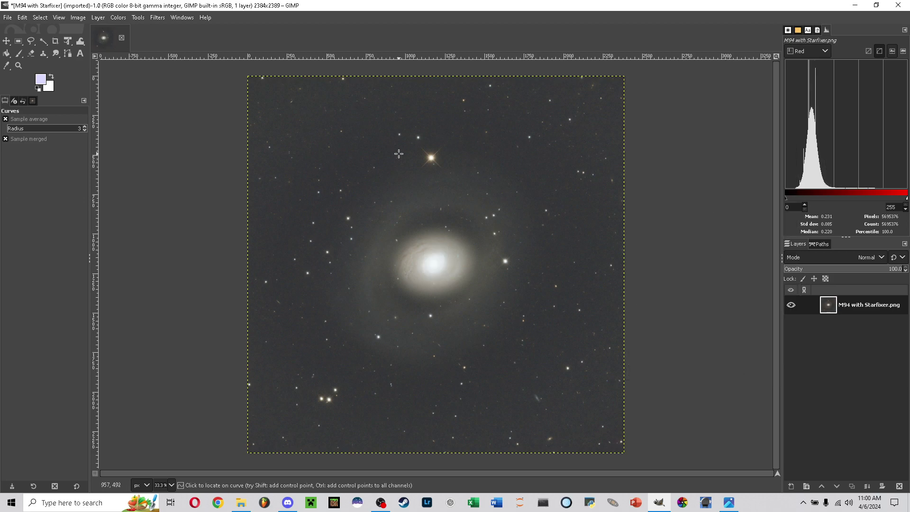
# Apply a Hue-Chroma adjustment to the galaxy image with lightness -5.81 and hue 28.26.
pyautogui.click(137, 18)
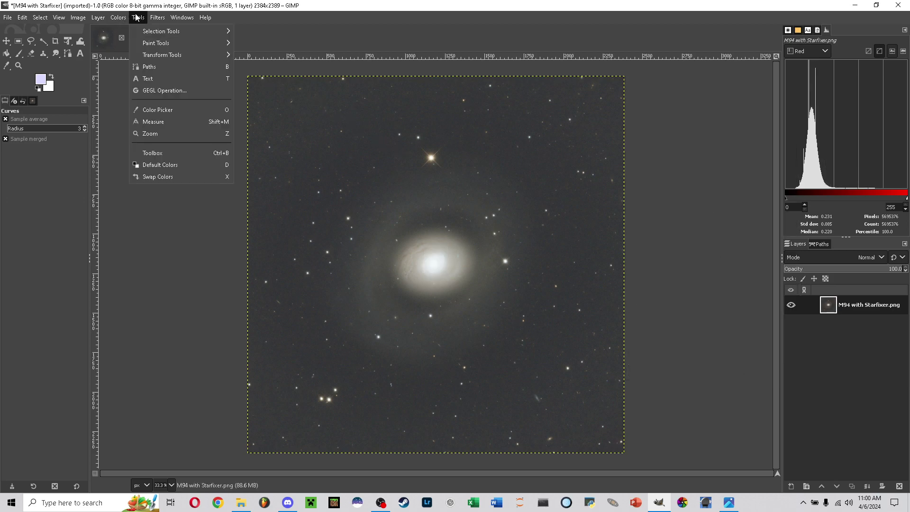
pyautogui.moveTo(129, 18)
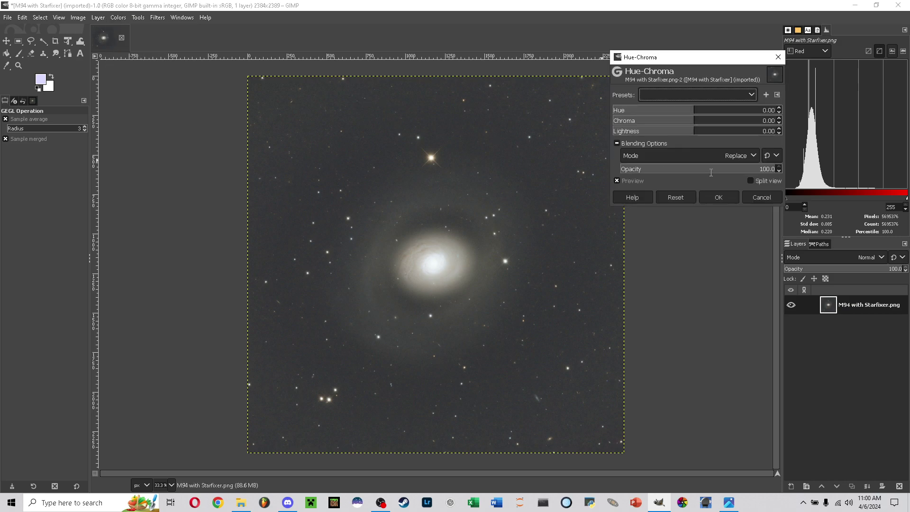
pyautogui.moveTo(709, 133); pyautogui.dragTo(690, 131)
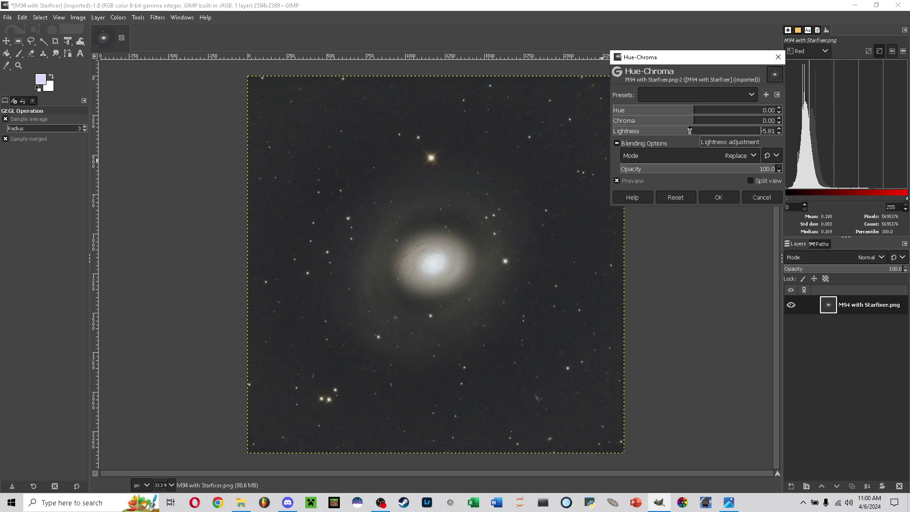
pyautogui.moveTo(700, 111)
pyautogui.mouseDown()
pyautogui.moveTo(718, 113)
pyautogui.moveTo(708, 114)
pyautogui.mouseUp()
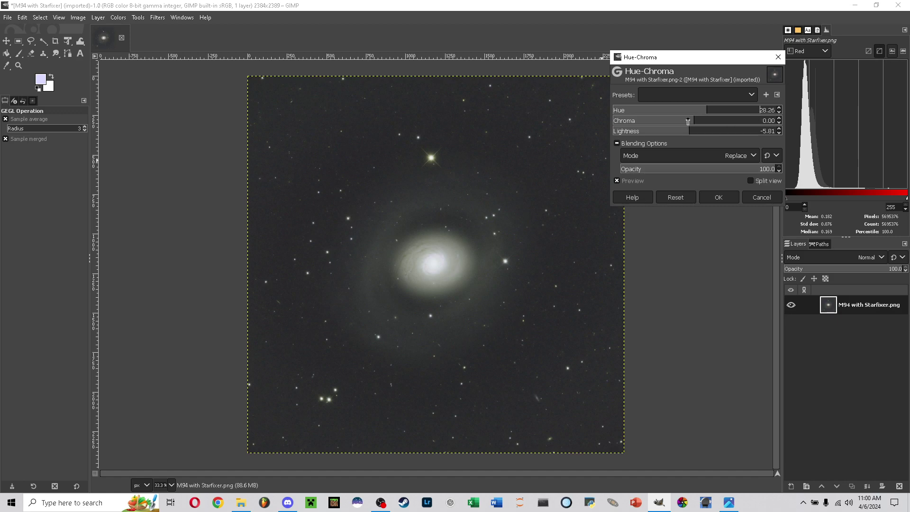
pyautogui.moveTo(696, 126); pyautogui.dragTo(694, 124)
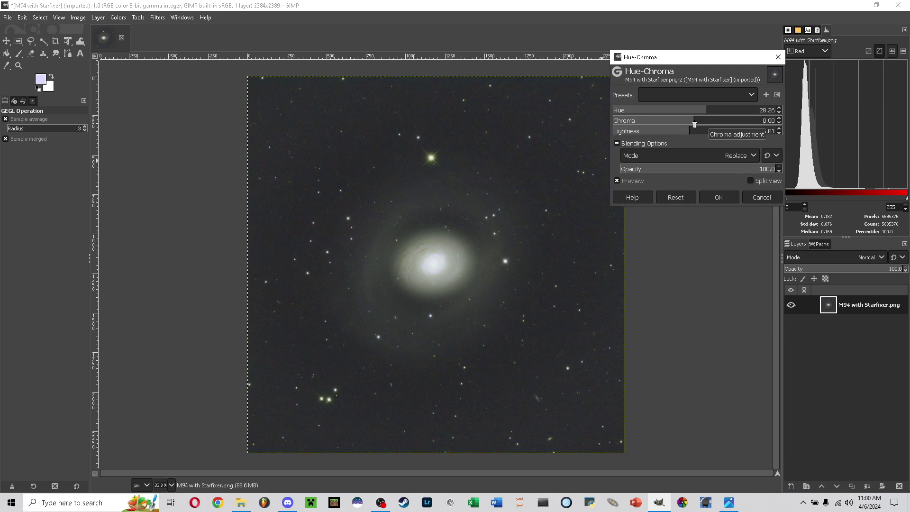
pyautogui.click(719, 197)
# Start a new Curves adjustment and lower the green channel's shadows with a point at input 64, output 62.
pyautogui.click(119, 19)
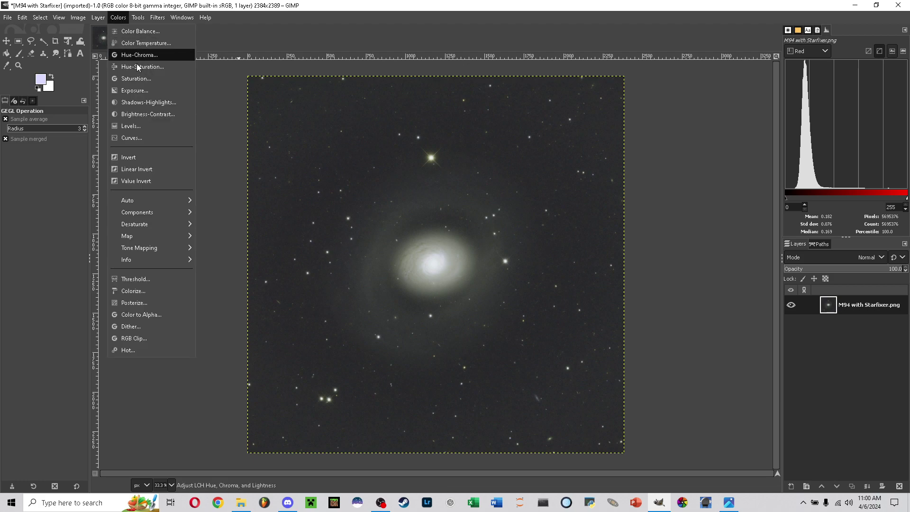
pyautogui.click(153, 135)
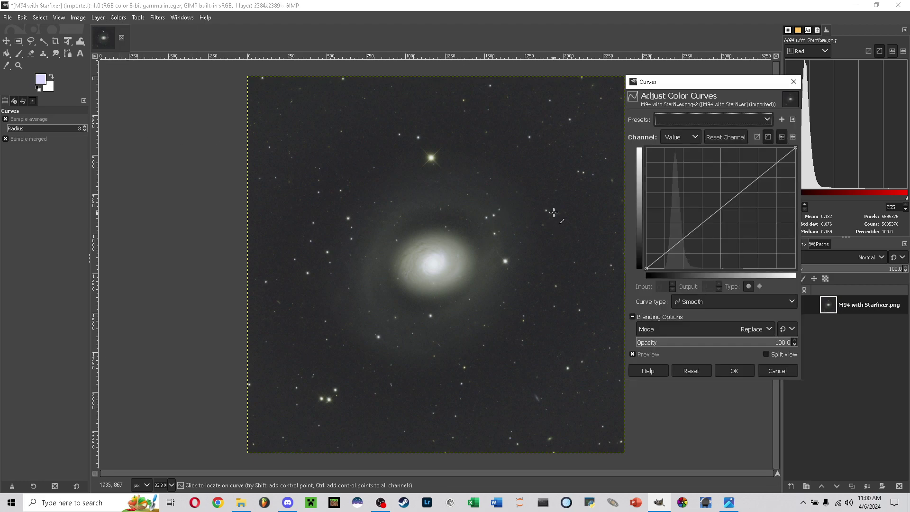
pyautogui.click(693, 136)
pyautogui.click(685, 176)
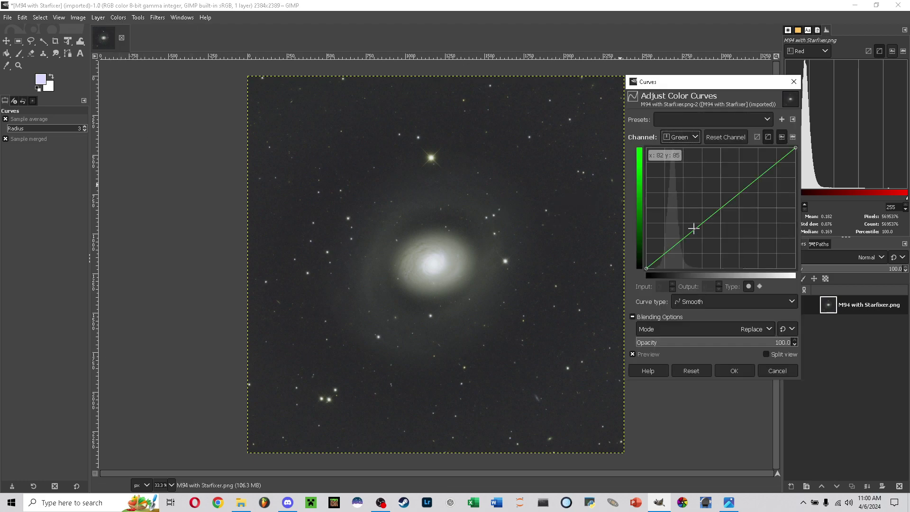
pyautogui.click(683, 239)
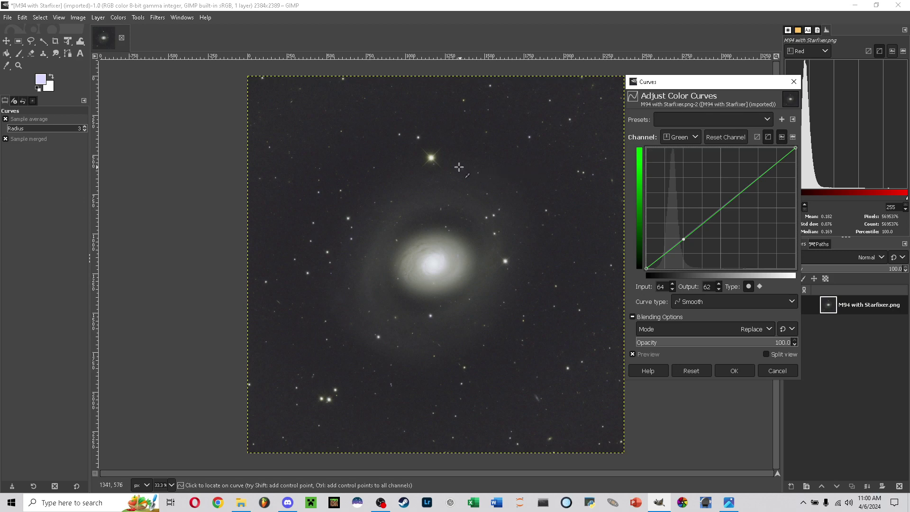
# Lower the green channel's highlights with a second curve point at input 195, output 183, and apply the adjustment.
pyautogui.click(759, 180)
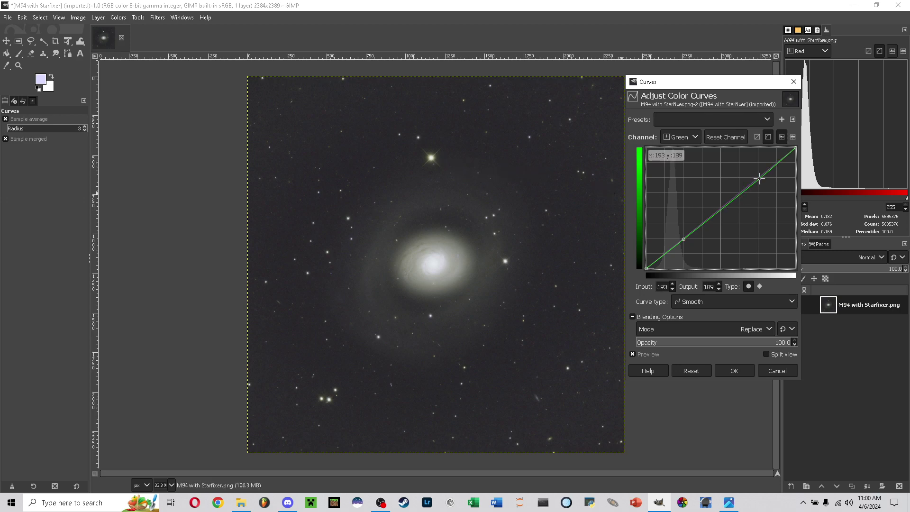
pyautogui.moveTo(760, 180); pyautogui.dragTo(761, 181)
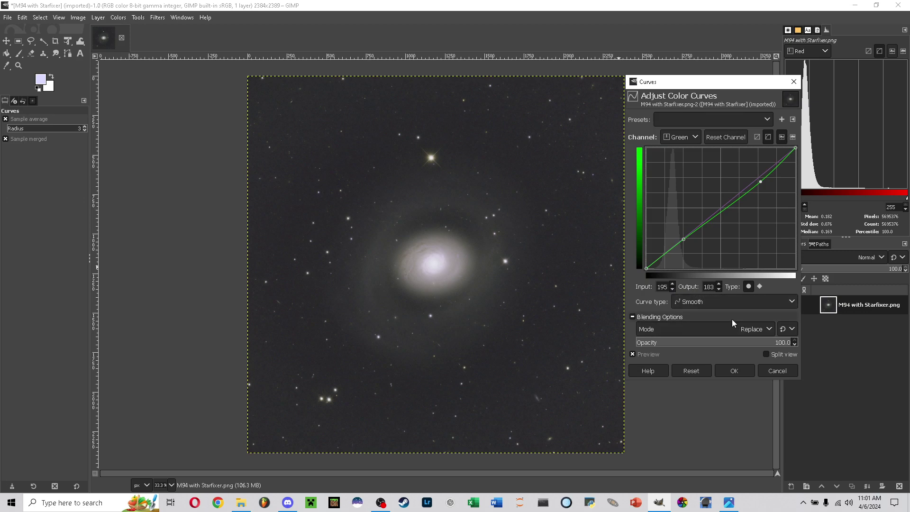
pyautogui.click(743, 371)
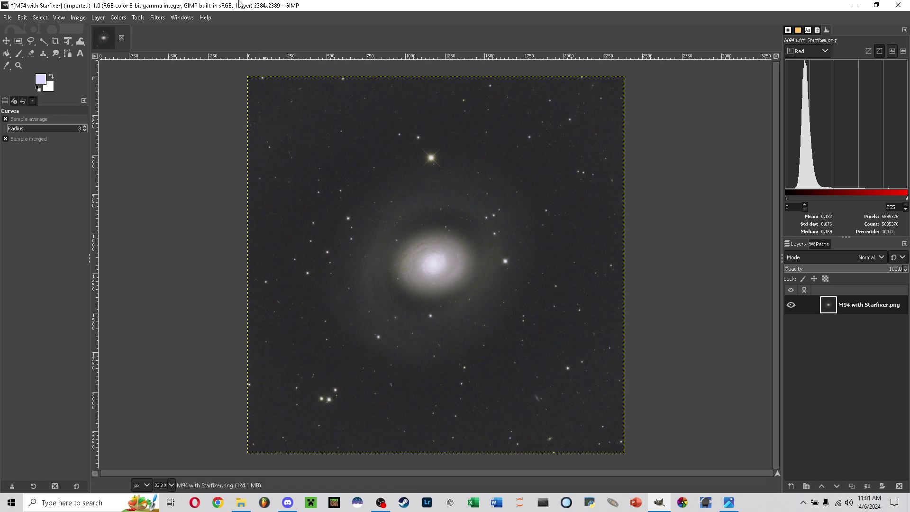
# Apply a Hue-Saturation adjustment to all colours with saturation 51.2 and hue -14.3.
pyautogui.click(137, 18)
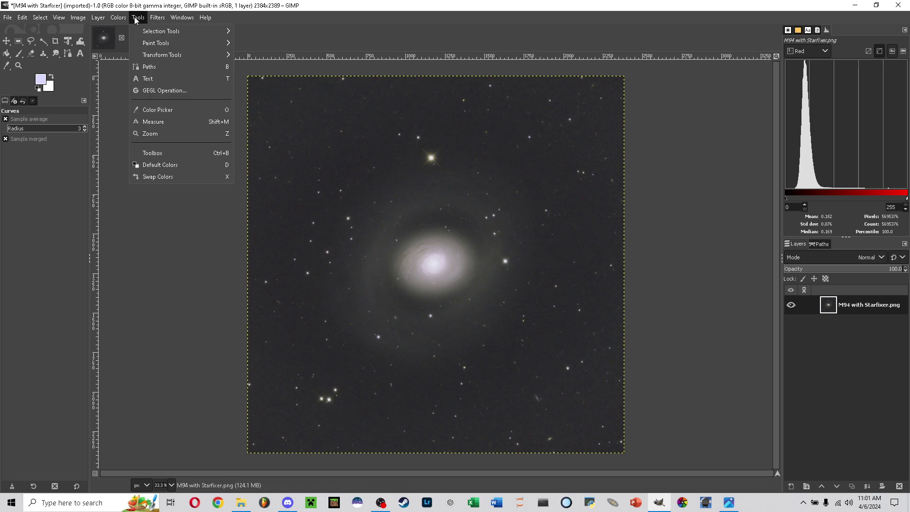
pyautogui.moveTo(118, 18)
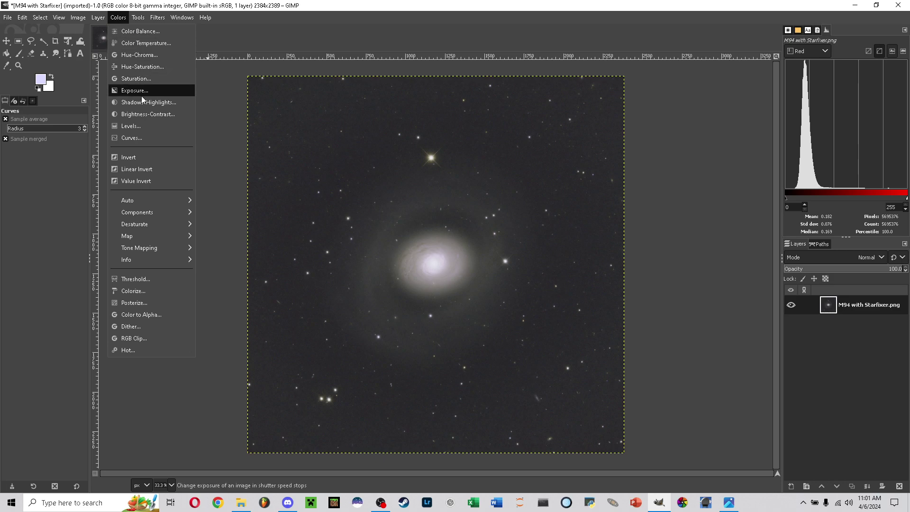
pyautogui.click(138, 67)
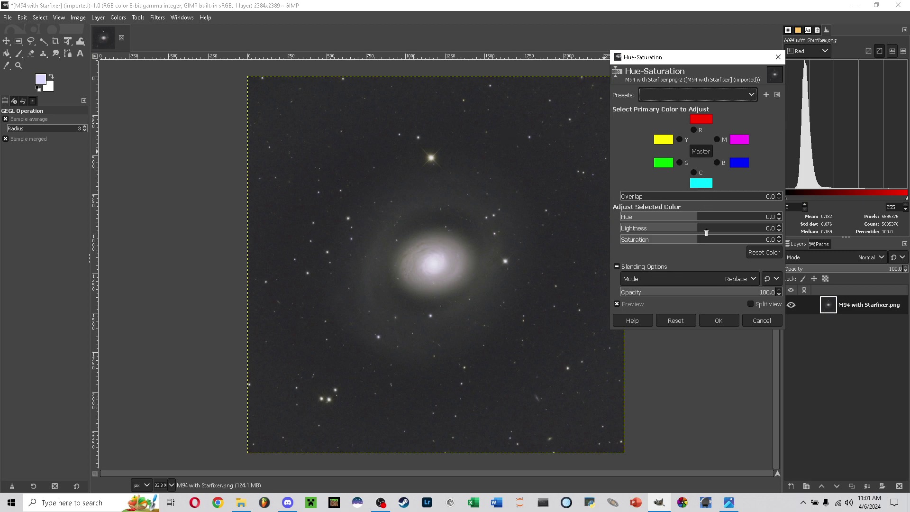
pyautogui.moveTo(704, 229); pyautogui.dragTo(738, 243)
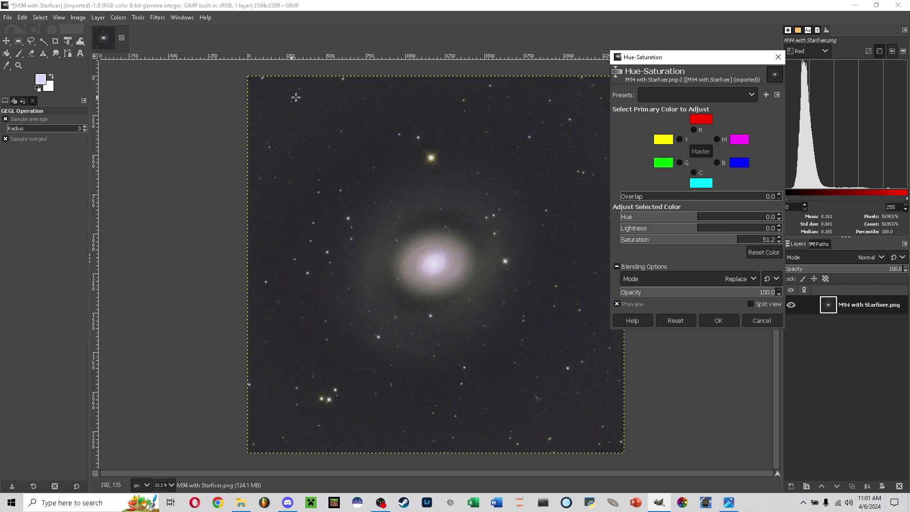
pyautogui.moveTo(696, 219)
pyautogui.mouseDown()
pyautogui.moveTo(705, 219)
pyautogui.moveTo(692, 218)
pyautogui.mouseUp()
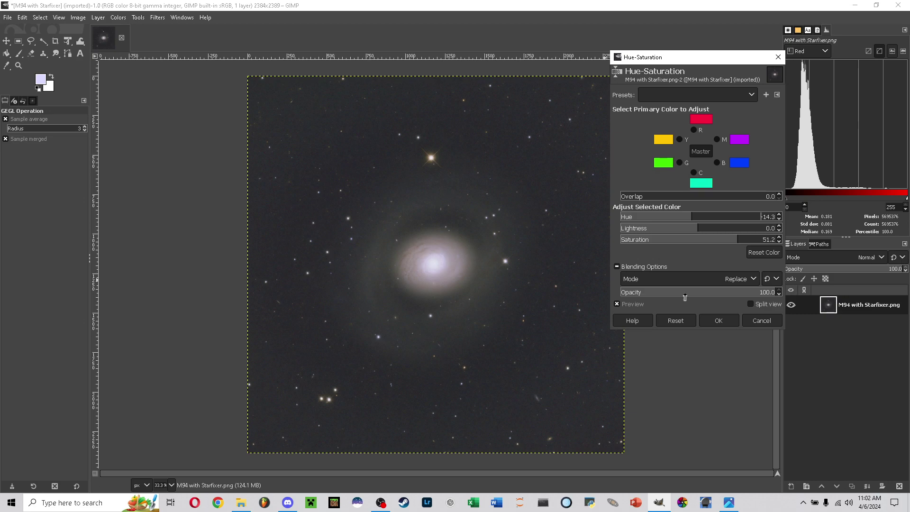
pyautogui.click(725, 321)
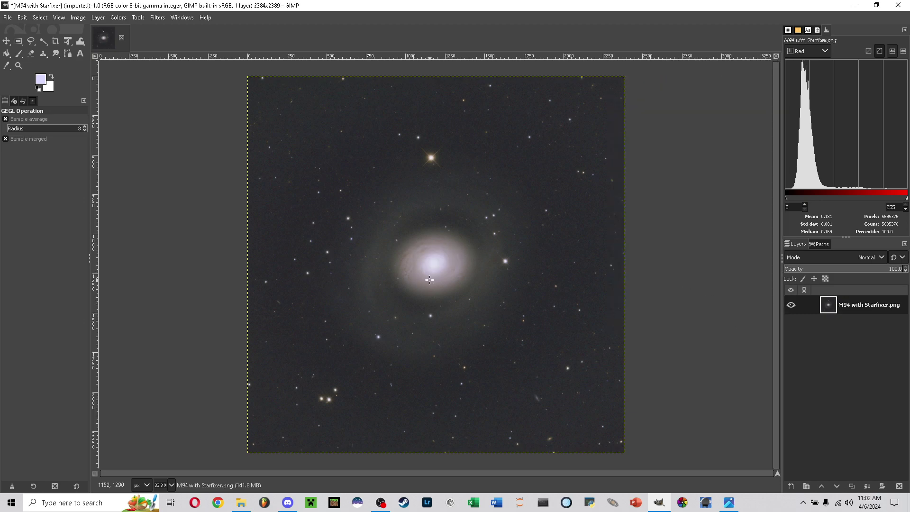
# Apply a Shadows-Highlights adjustment to the galaxy image with shadows at -22.56 and highlights at 0.
pyautogui.press('1')
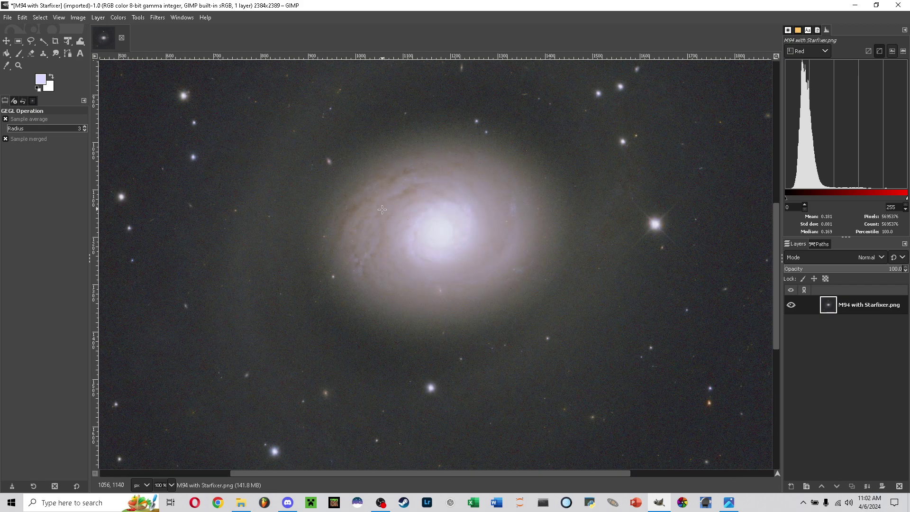
pyautogui.hotkey('shift', '2')
pyautogui.scroll(-1, 442, 194)
pyautogui.press('-')
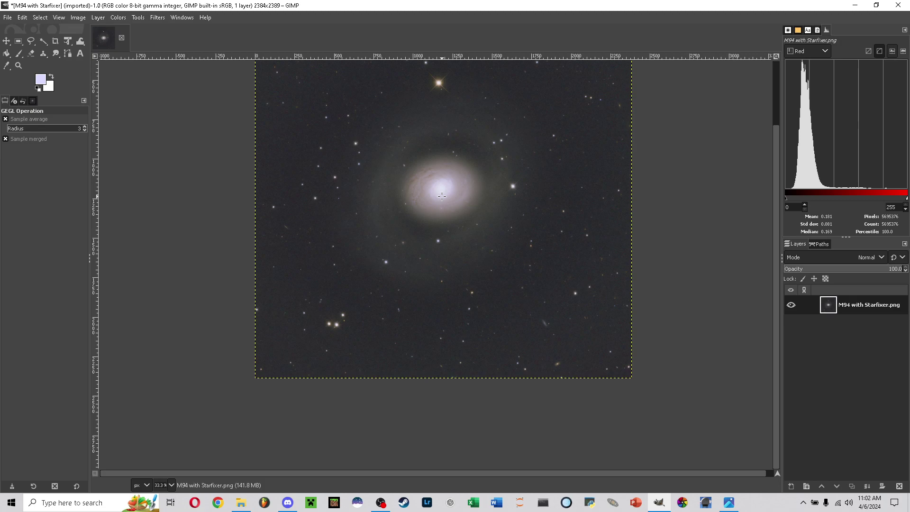
pyautogui.click(98, 17)
pyautogui.moveTo(118, 17)
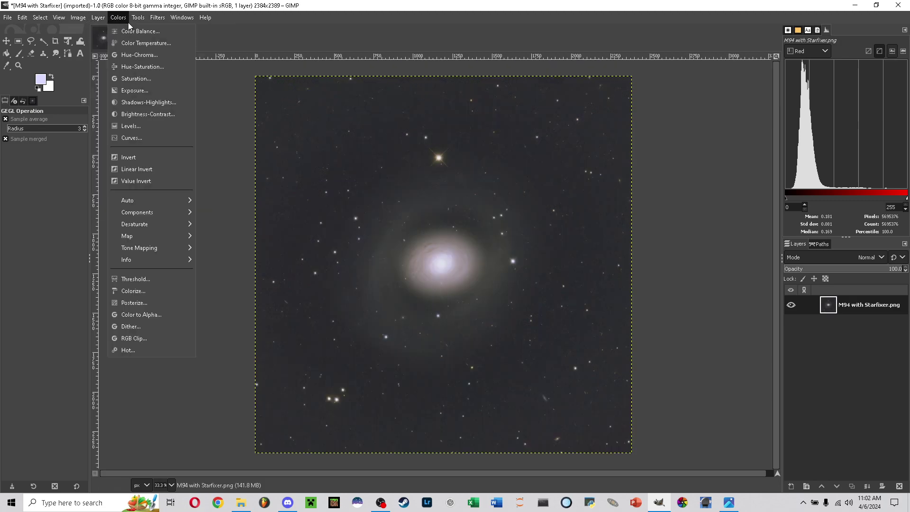
pyautogui.click(133, 103)
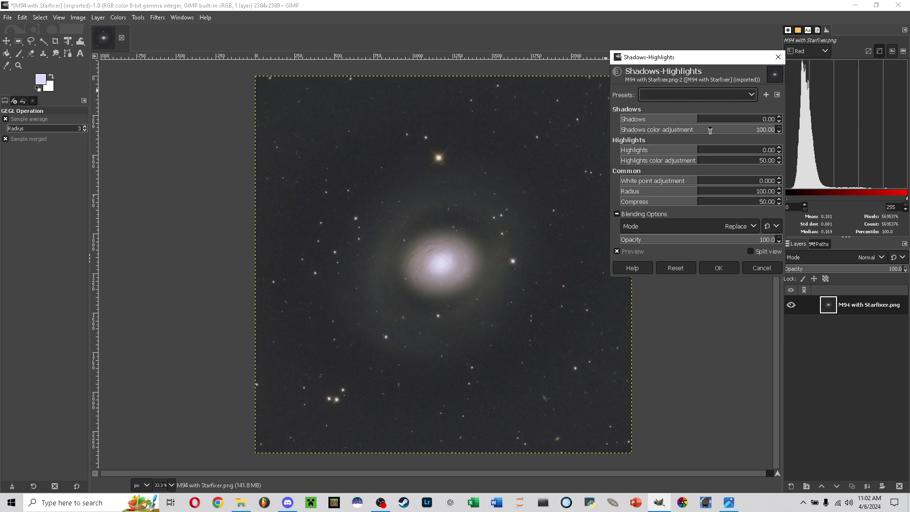
pyautogui.moveTo(711, 120); pyautogui.dragTo(681, 119)
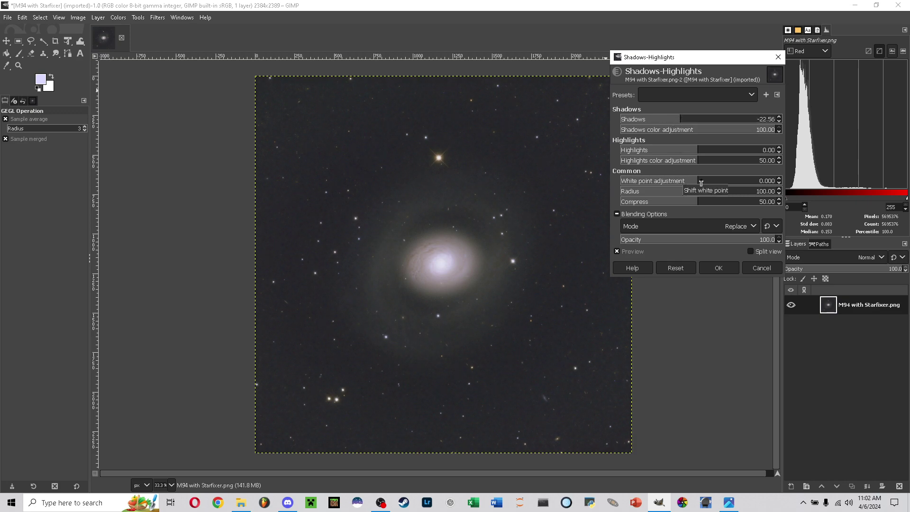
pyautogui.moveTo(697, 152); pyautogui.dragTo(746, 154)
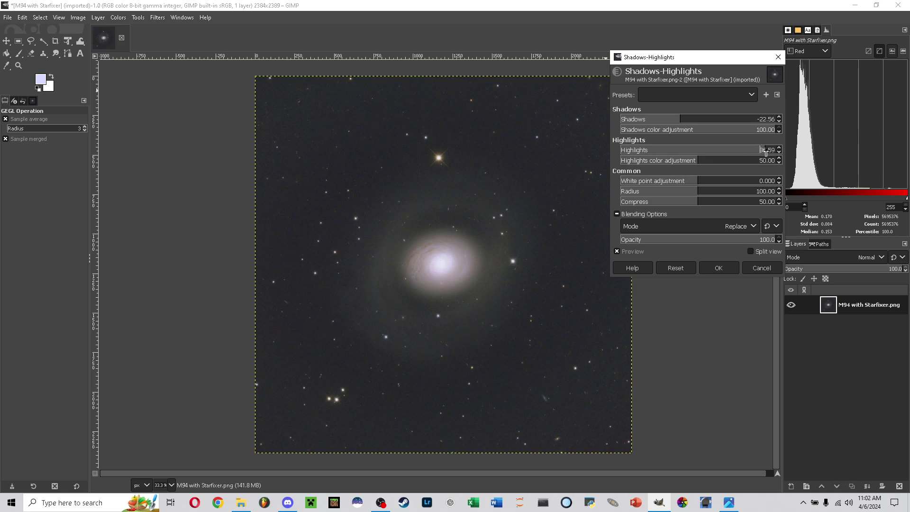
pyautogui.moveTo(746, 155); pyautogui.dragTo(698, 166)
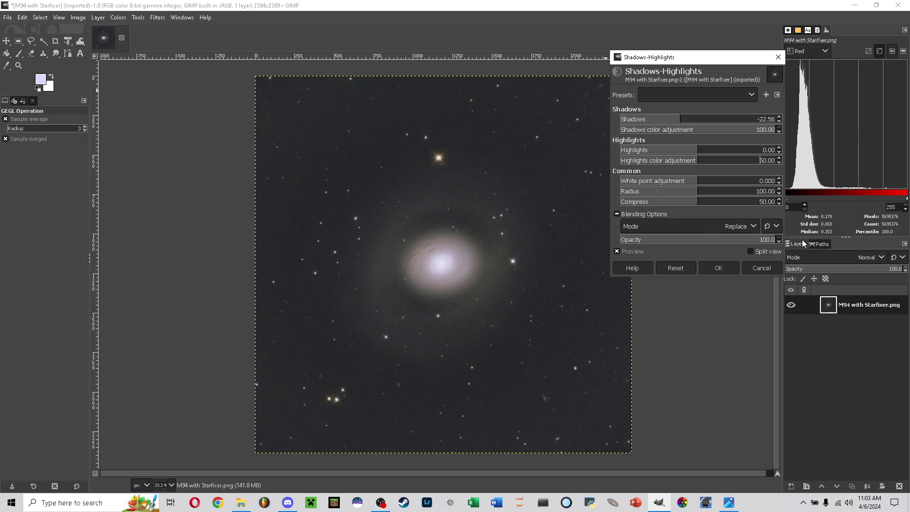
pyautogui.click(727, 270)
# Start a Color Balance adjustment and shift the midtones' cyan-red level to -6.8.
pyautogui.click(121, 18)
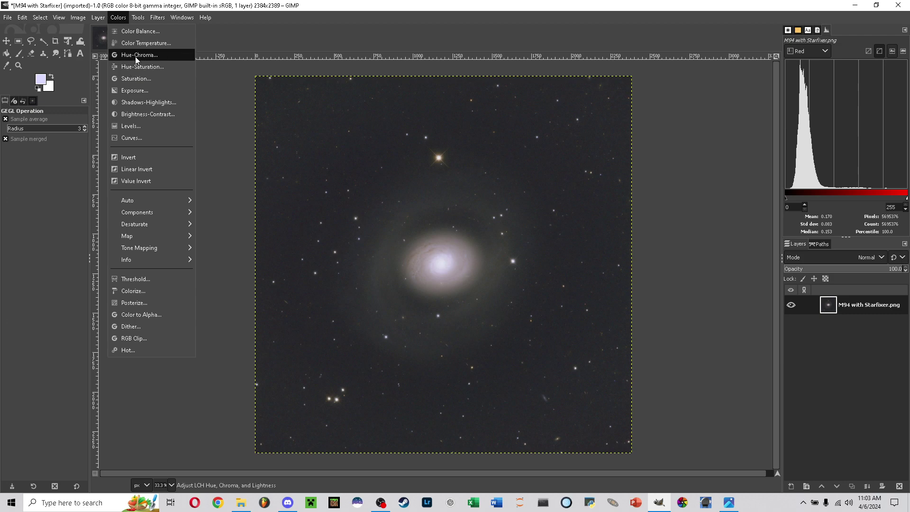
pyautogui.click(141, 32)
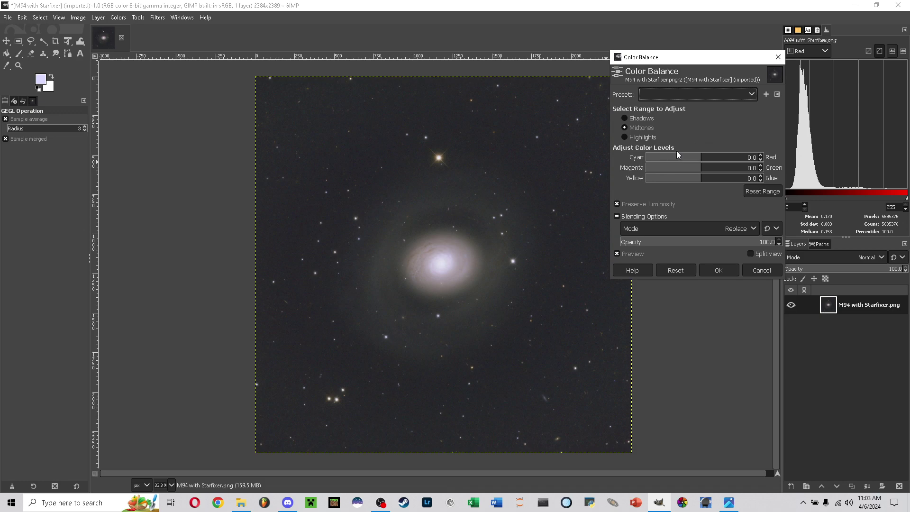
pyautogui.moveTo(679, 160); pyautogui.dragTo(698, 159)
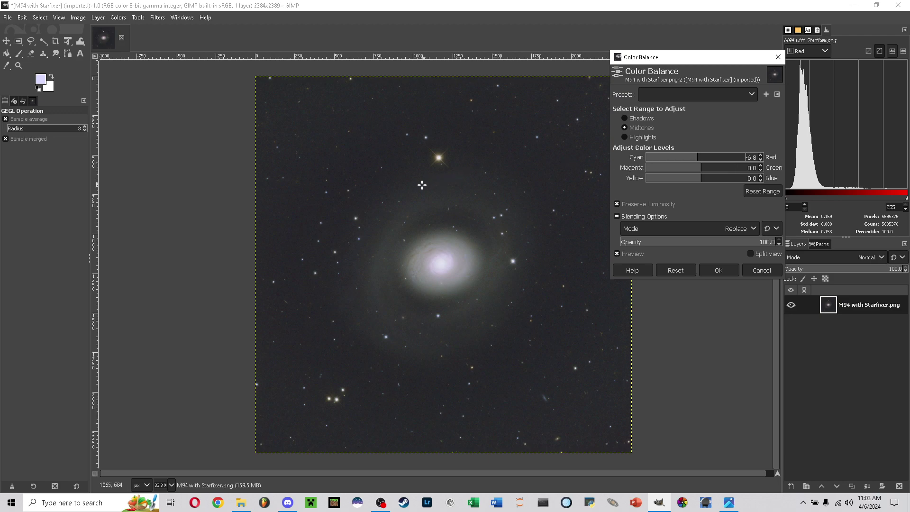
# Try cyan-red shifts in the highlights and shadows, return both to 0, and apply the Color Balance adjustment.
pyautogui.click(630, 136)
pyautogui.click(697, 161)
pyautogui.moveTo(696, 161); pyautogui.dragTo(707, 163)
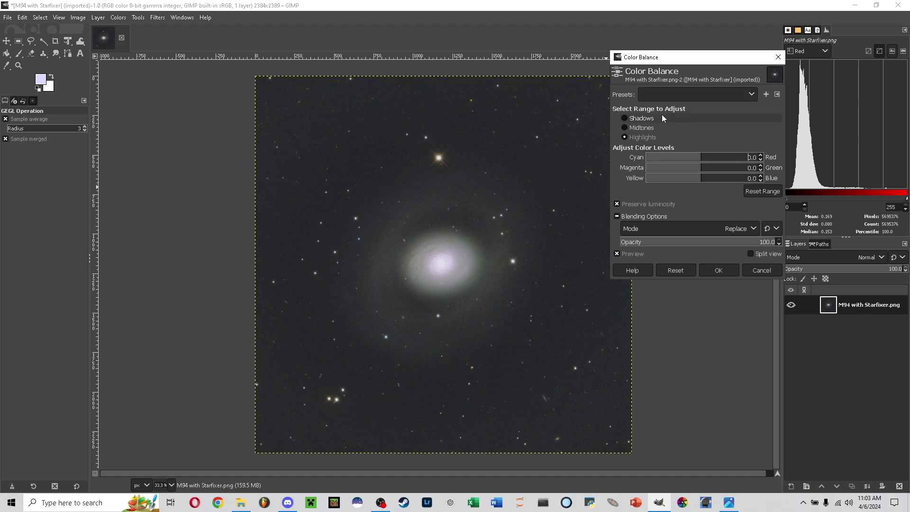
pyautogui.click(646, 118)
pyautogui.moveTo(697, 158); pyautogui.dragTo(705, 158)
pyautogui.moveTo(704, 159); pyautogui.dragTo(701, 158)
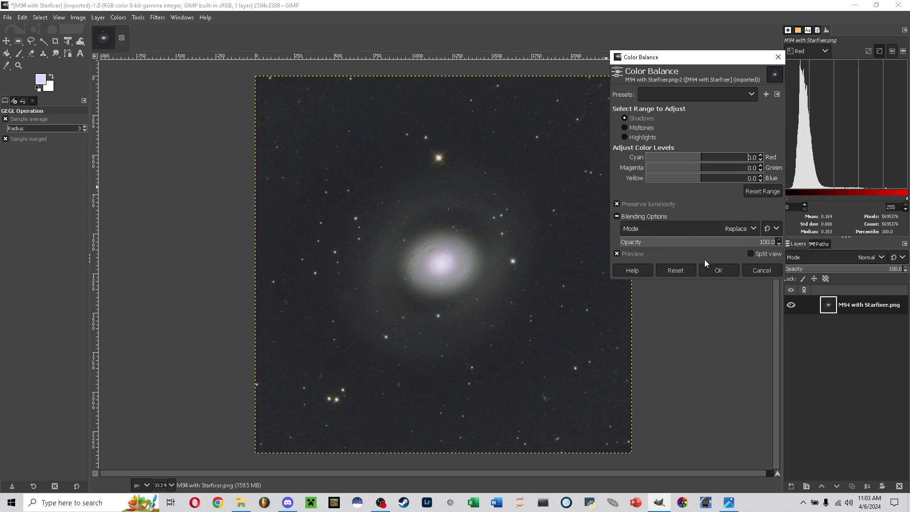
pyautogui.click(717, 270)
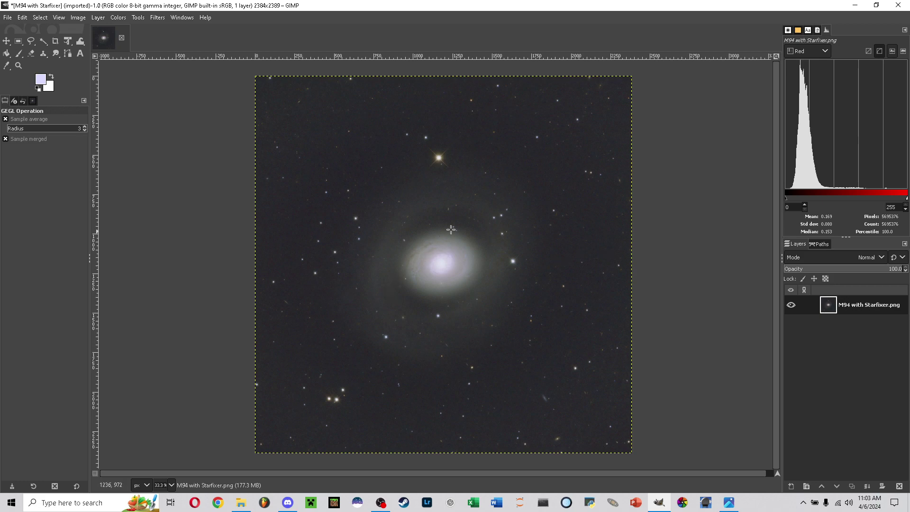
# Raise the green channel's low input level slightly with a Levels adjustment and apply it.
pyautogui.click(118, 17)
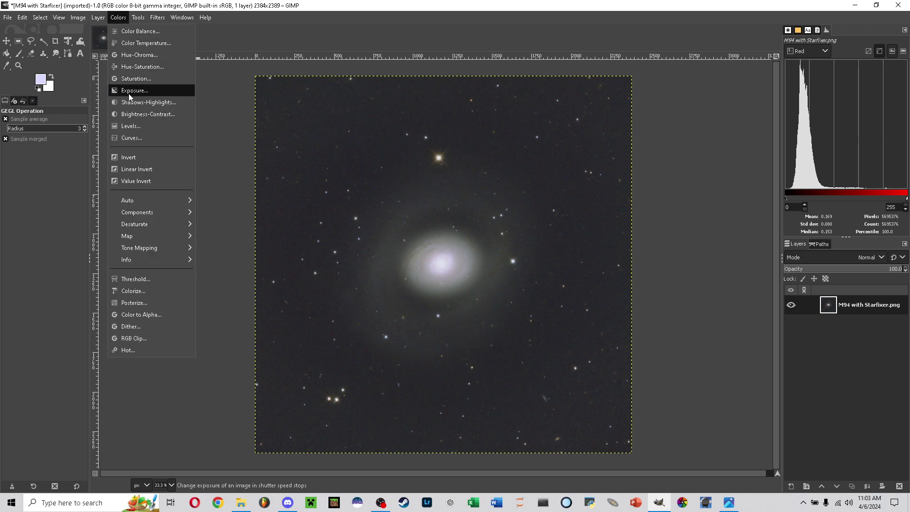
pyautogui.click(135, 127)
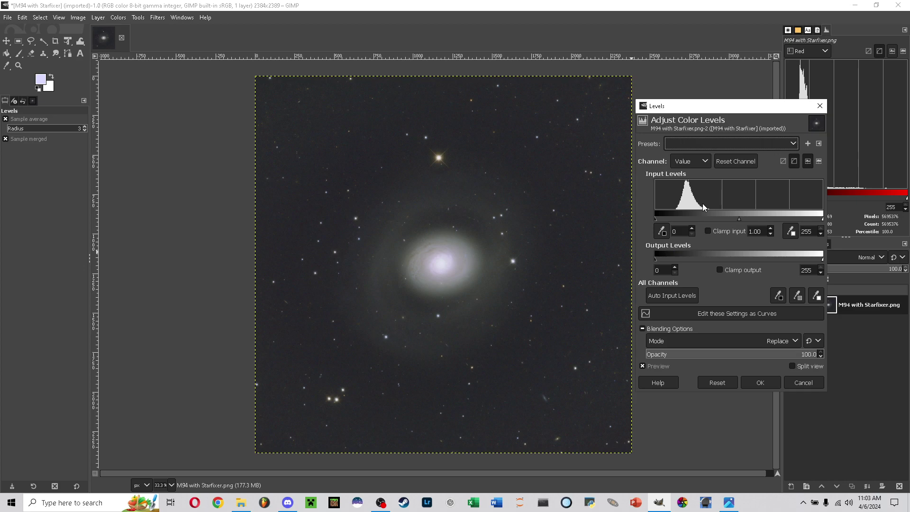
pyautogui.click(690, 162)
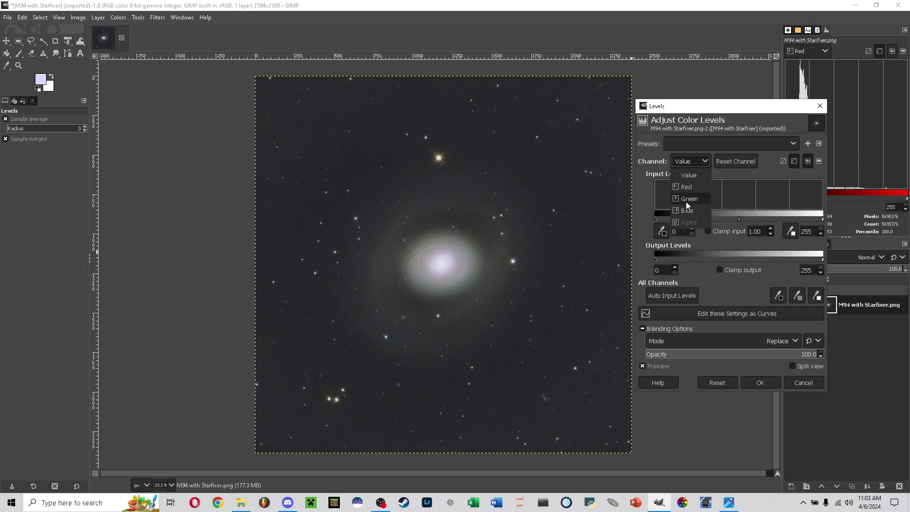
pyautogui.click(687, 201)
pyautogui.click(688, 163)
pyautogui.click(719, 214)
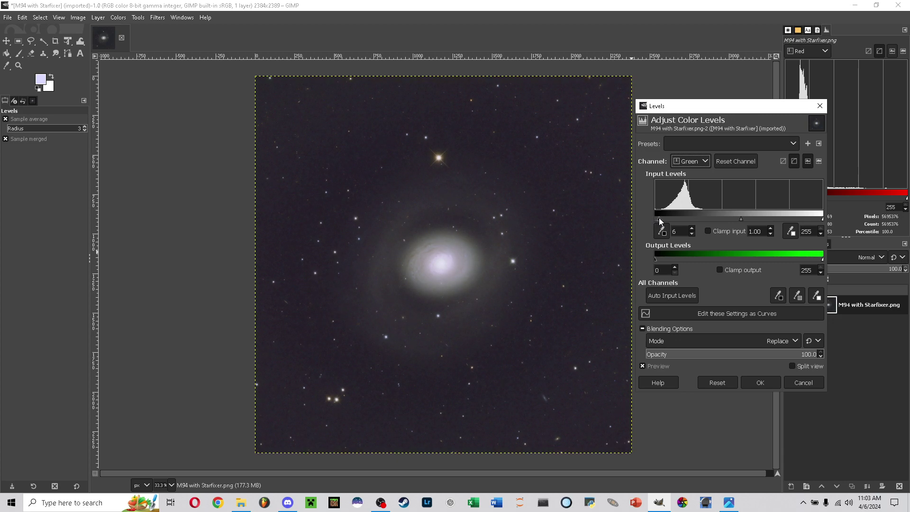
pyautogui.moveTo(658, 218); pyautogui.dragTo(653, 218)
pyautogui.click(766, 384)
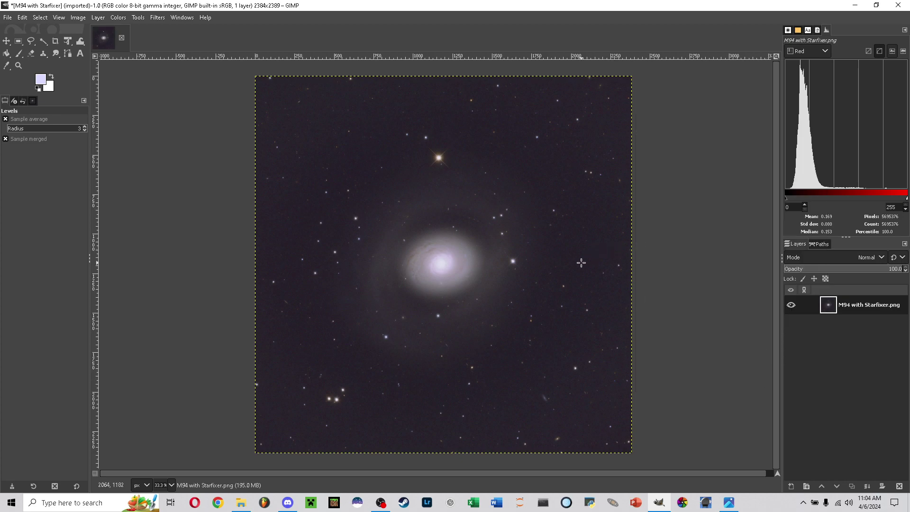
# Examine the background tone and star colours across the whole image at 100% zoom.
pyautogui.press('1')
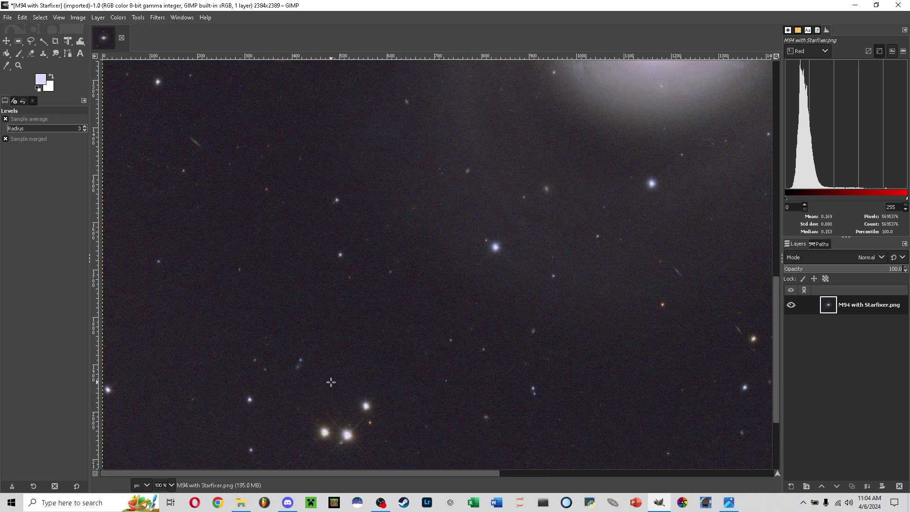
pyautogui.scroll(10, 433, 209)
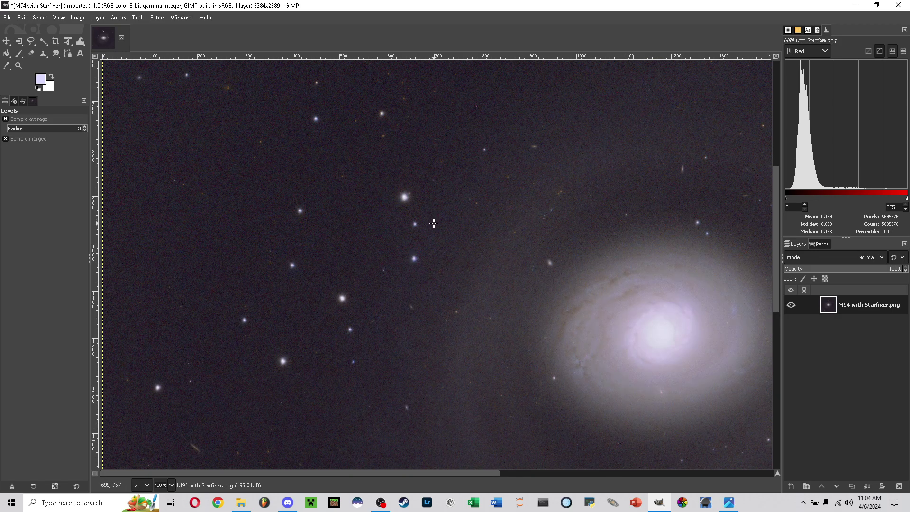
pyautogui.scroll(4, 434, 225)
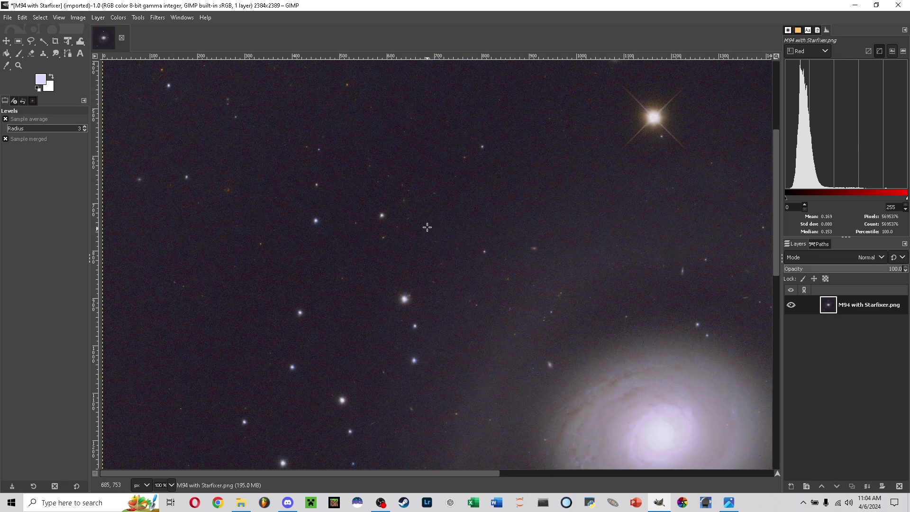
pyautogui.scroll(7, 518, 207)
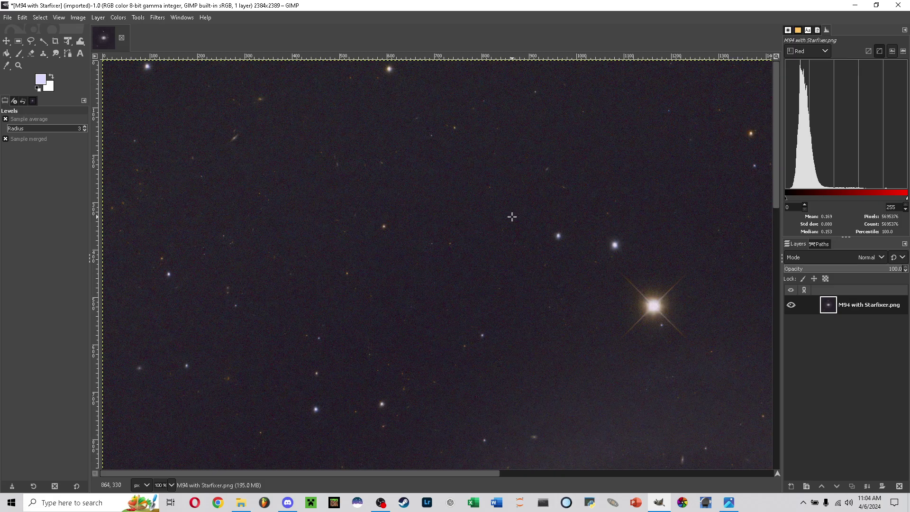
pyautogui.scroll(-15, 515, 214)
pyautogui.scroll(-11, 507, 225)
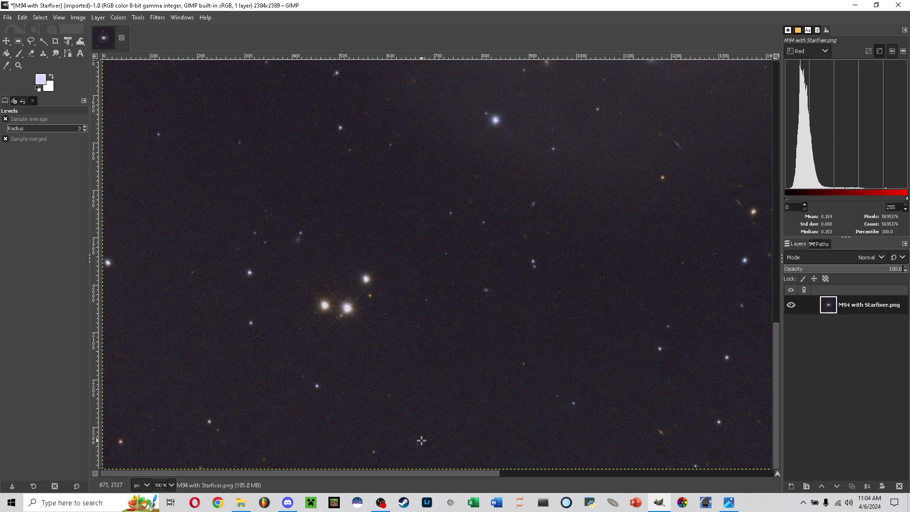
pyautogui.moveTo(463, 476); pyautogui.dragTo(736, 433)
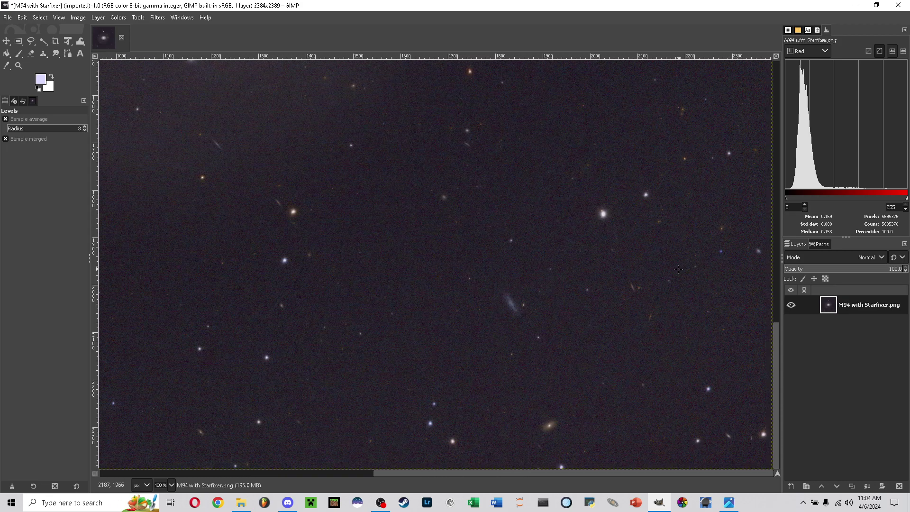
pyautogui.scroll(10, 679, 269)
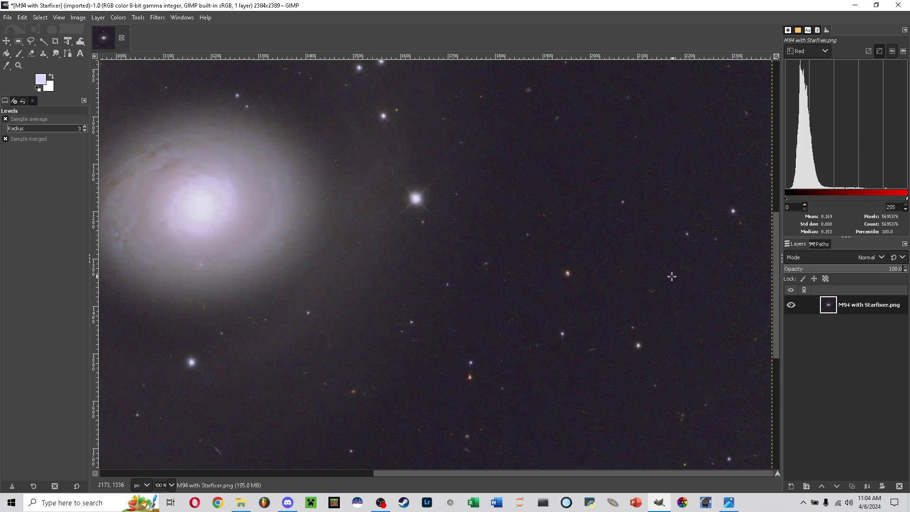
pyautogui.scroll(-3, 673, 276)
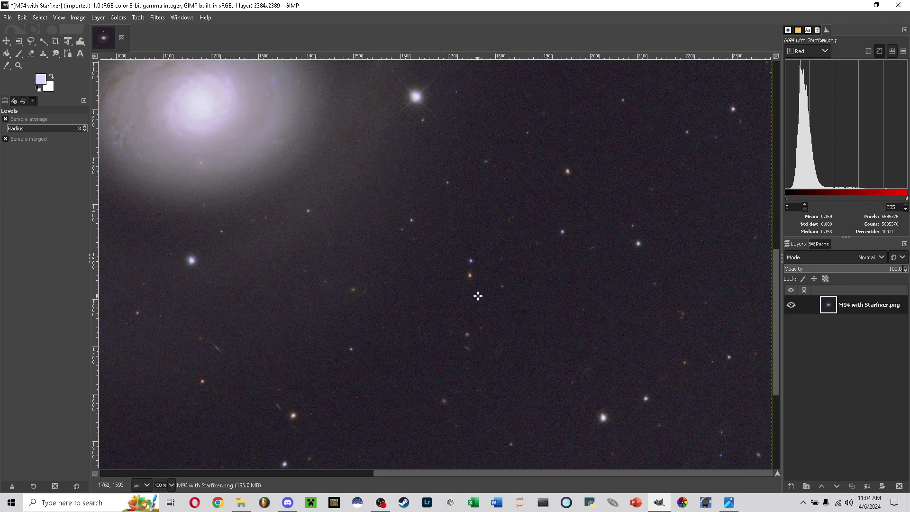
pyautogui.scroll(-6, 477, 295)
pyautogui.moveTo(491, 474); pyautogui.dragTo(233, 365)
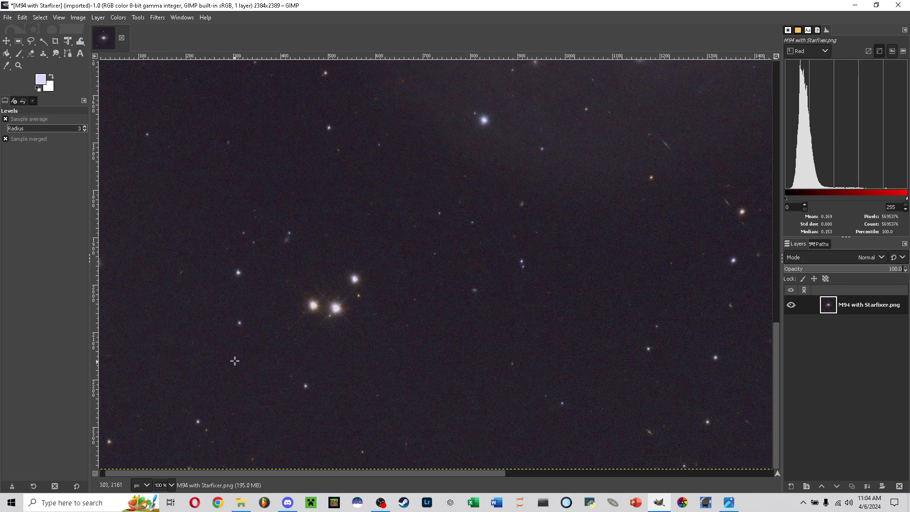
pyautogui.scroll(18, 252, 209)
pyautogui.scroll(3, 291, 203)
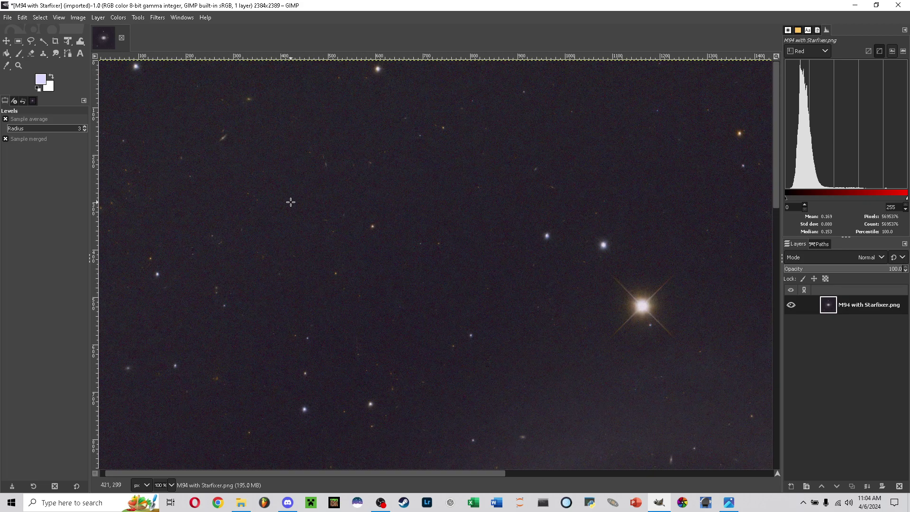
pyautogui.scroll(-2, 271, 183)
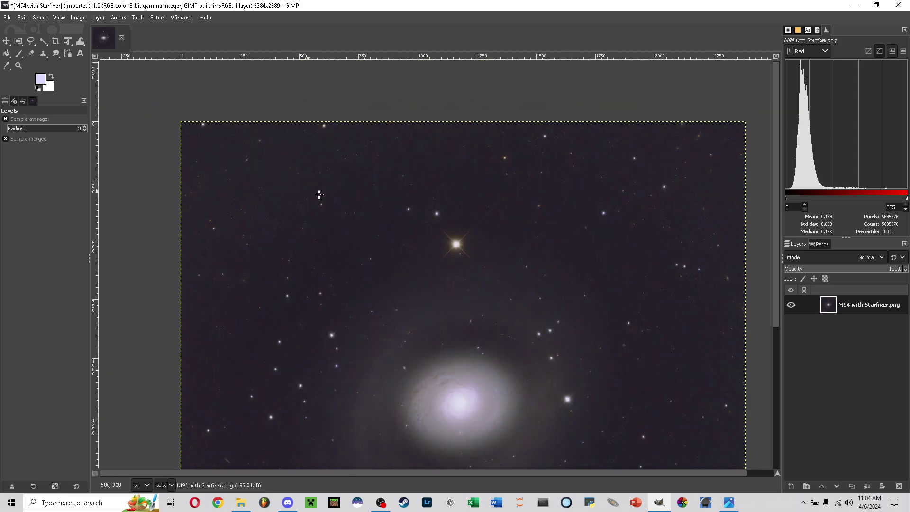
# Examine the faint stars and background noise in the image's left half at 100% and 150% zoom.
pyautogui.scroll(-5, 385, 220)
pyautogui.scroll(-1, 381, 224)
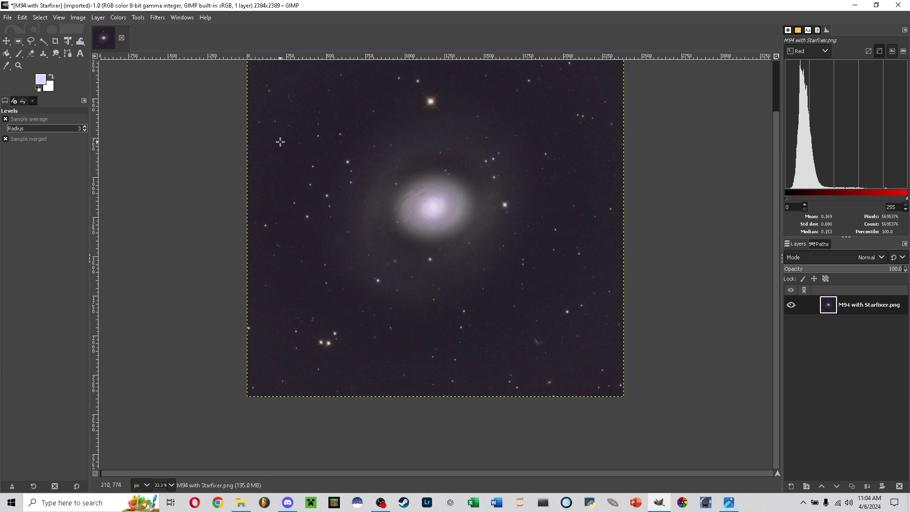
pyautogui.scroll(3, 295, 305)
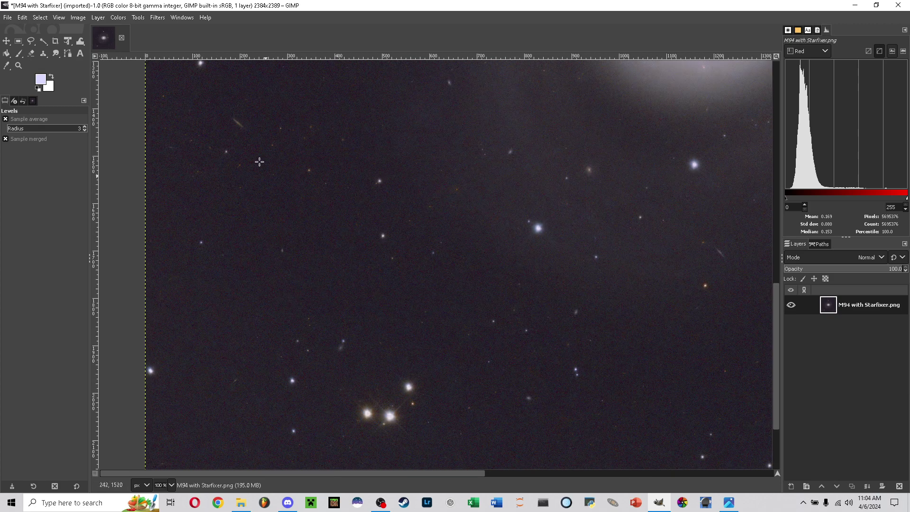
pyautogui.scroll(3, 246, 153)
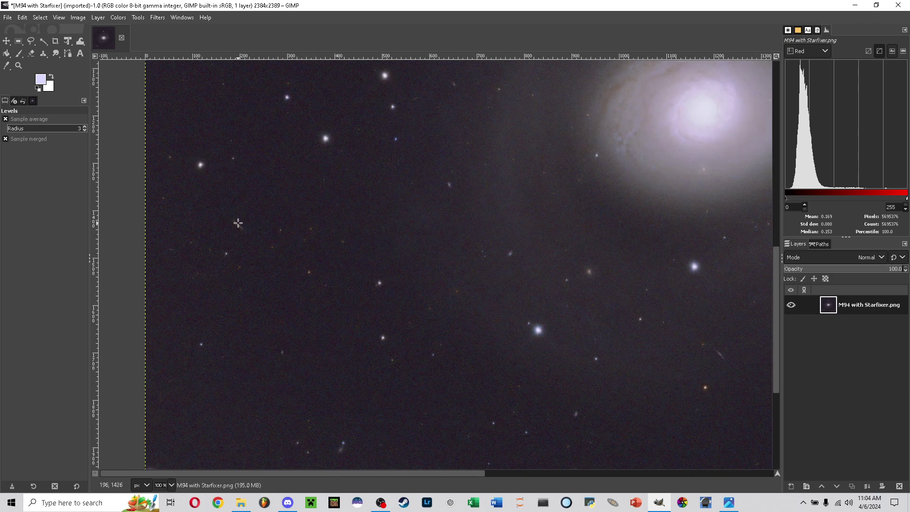
pyautogui.scroll(1, 238, 224)
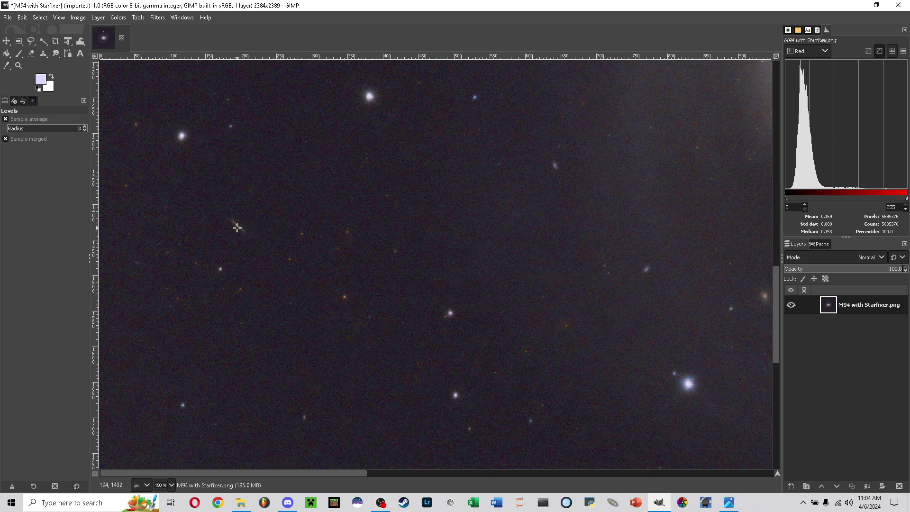
pyautogui.scroll(-5, 243, 232)
pyautogui.scroll(1, 243, 232)
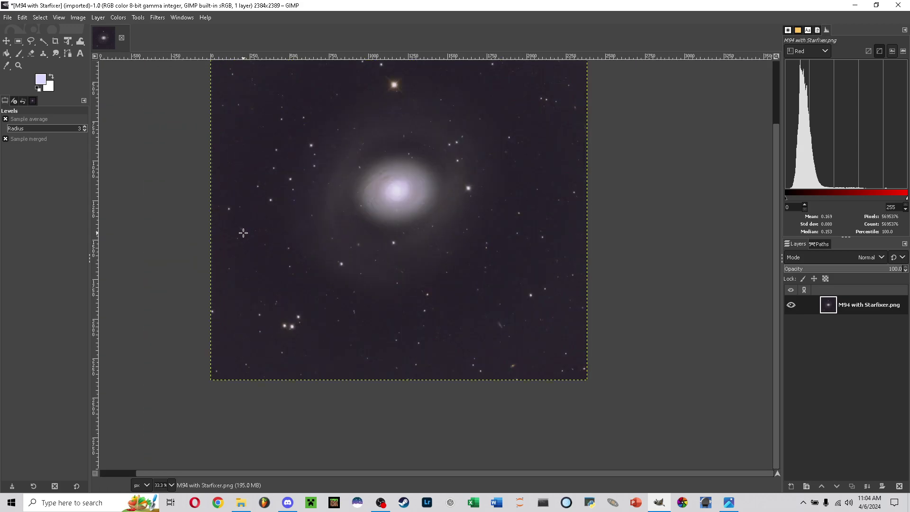
pyautogui.scroll(2, 258, 229)
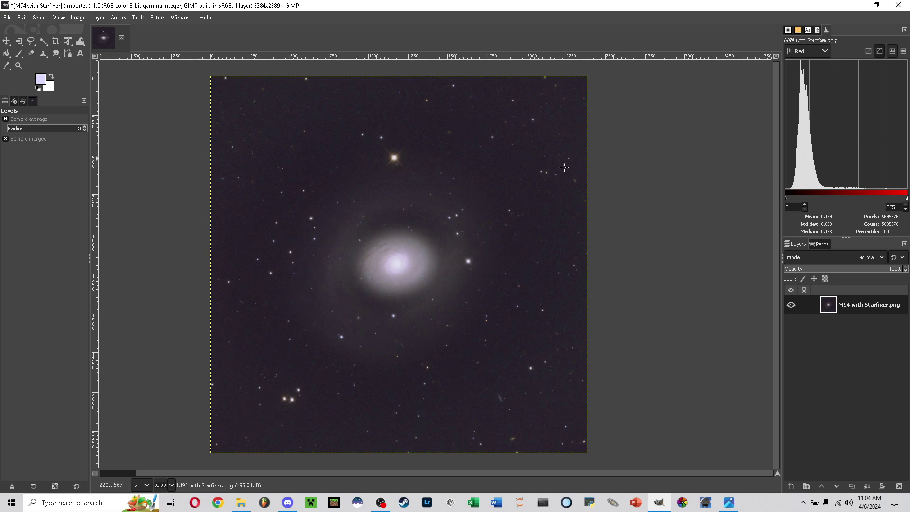
# Inspect the stars, small background galaxies and sky tone along the image's right side at 100% zoom, from top to bottom.
pyautogui.scroll(3, 549, 163)
pyautogui.scroll(3, 540, 165)
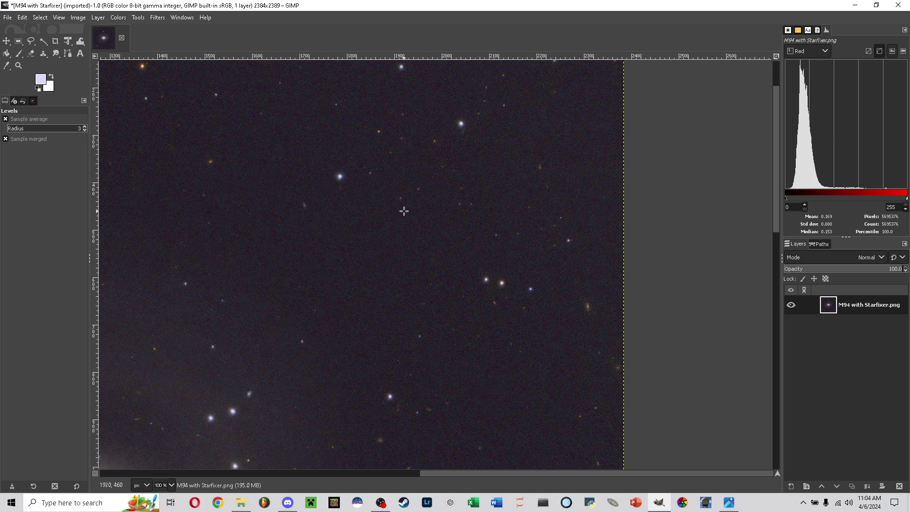
pyautogui.scroll(-6, 435, 222)
pyautogui.scroll(-9, 437, 225)
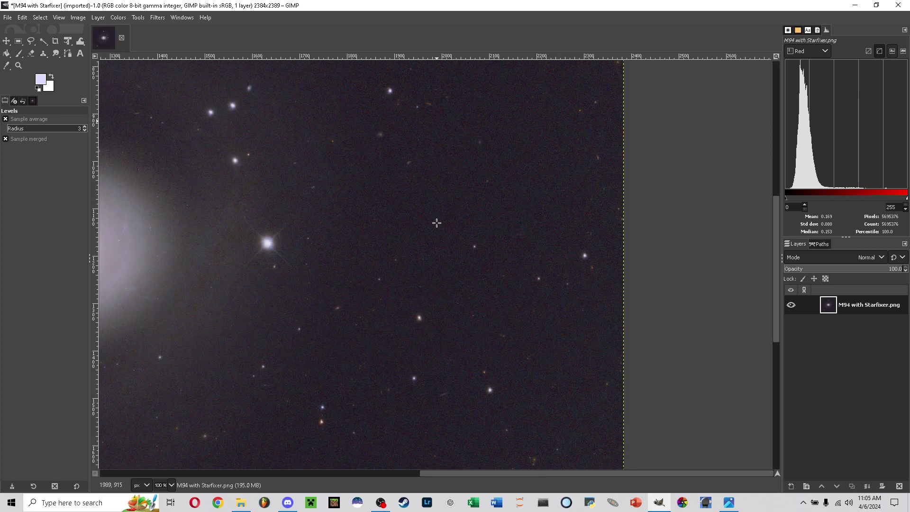
pyautogui.scroll(-3, 431, 235)
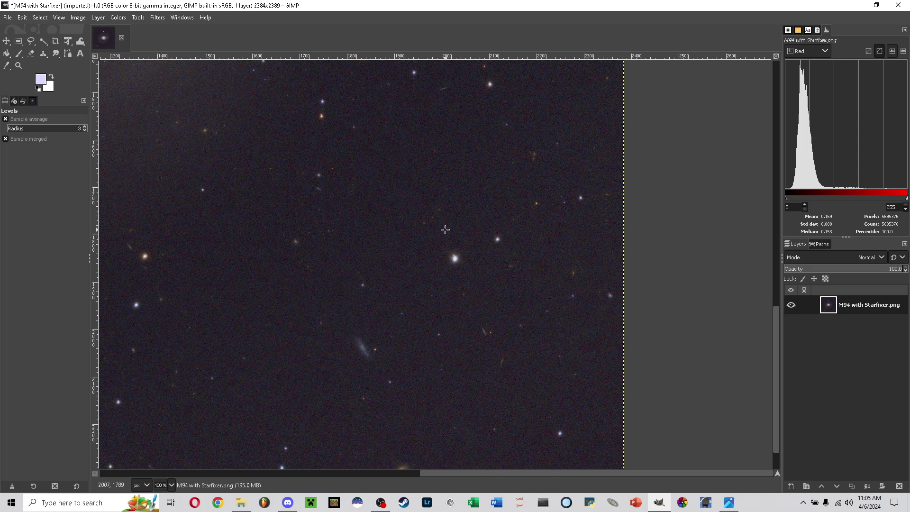
pyautogui.scroll(-4, 433, 236)
pyautogui.scroll(-1, 258, 242)
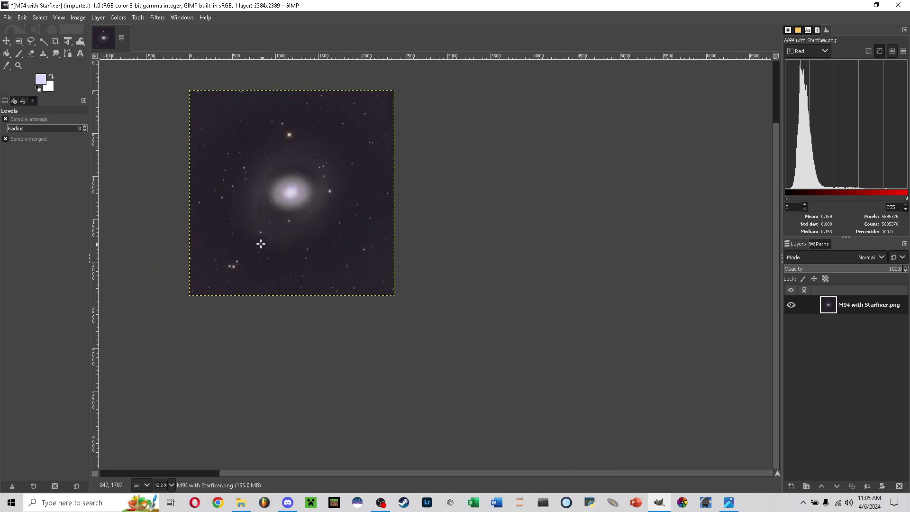
# Review the galaxy's core and outer halo at 50% zoom, and the overall colour balance of the whole image.
pyautogui.scroll(4, 246, 236)
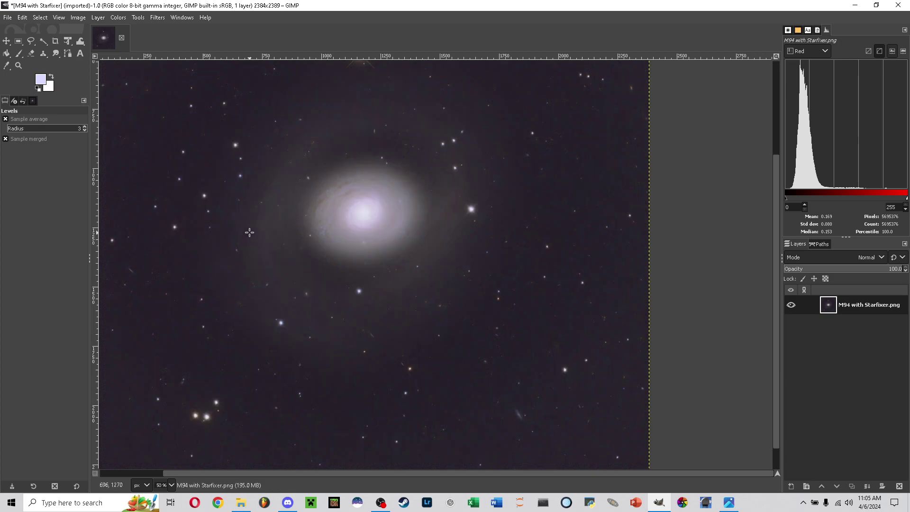
pyautogui.scroll(3, 248, 233)
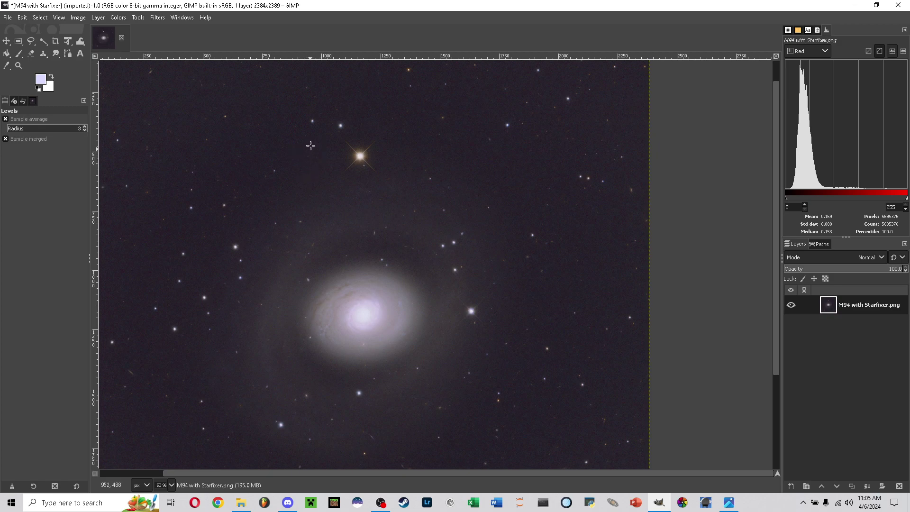
pyautogui.scroll(-1, 284, 132)
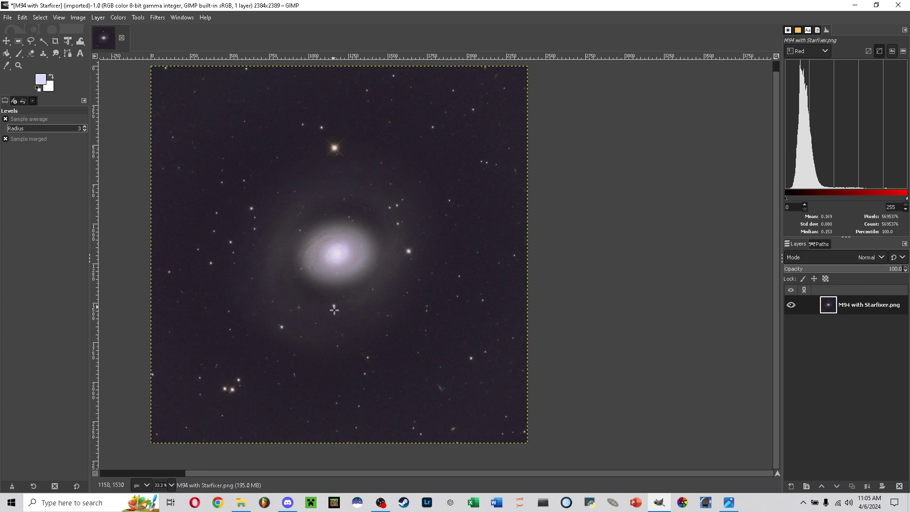
pyautogui.moveTo(329, 472); pyautogui.dragTo(302, 471)
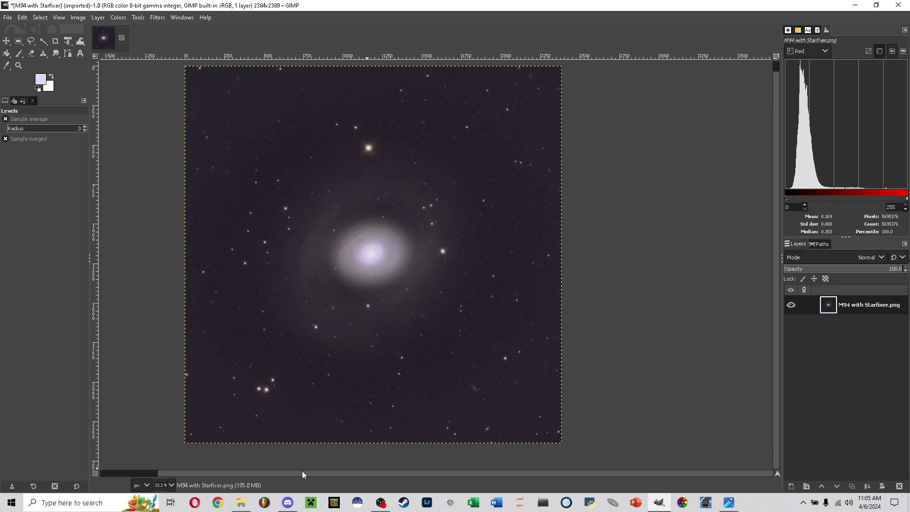
pyautogui.scroll(-1, 297, 270)
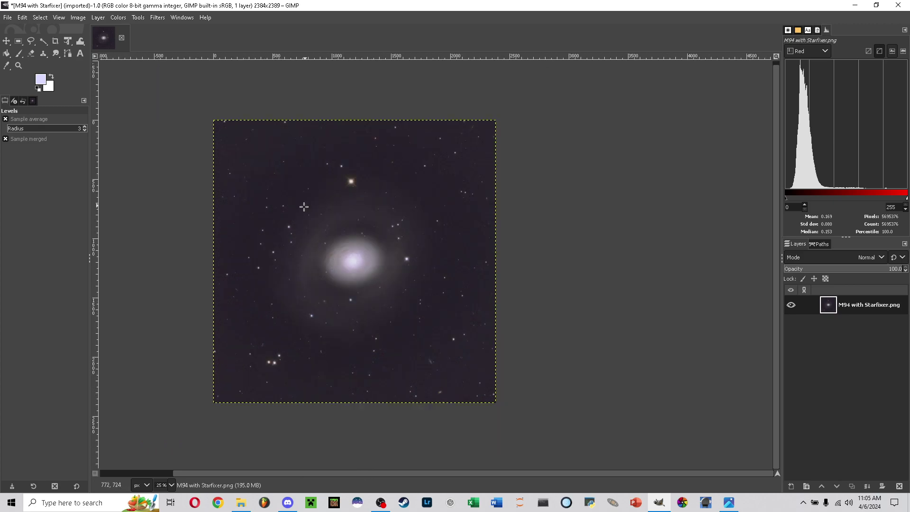
pyautogui.scroll(1, 302, 211)
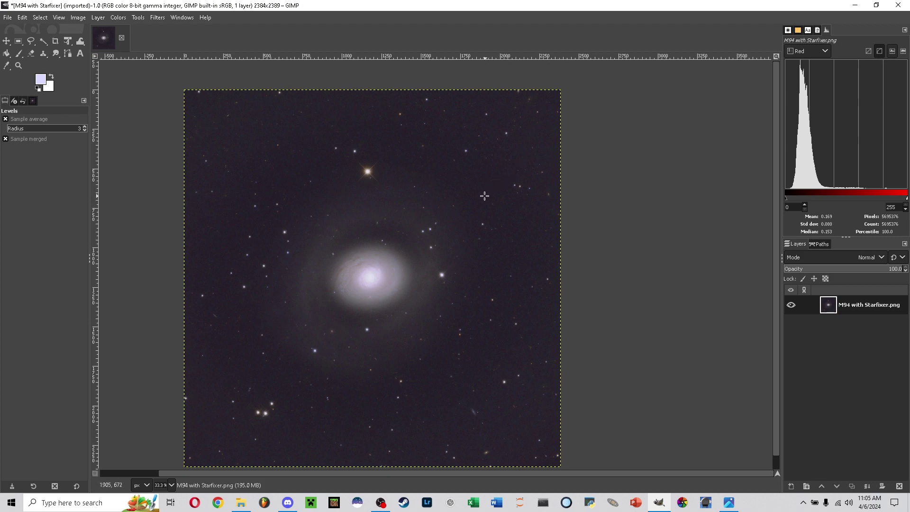
pyautogui.scroll(-1, 469, 206)
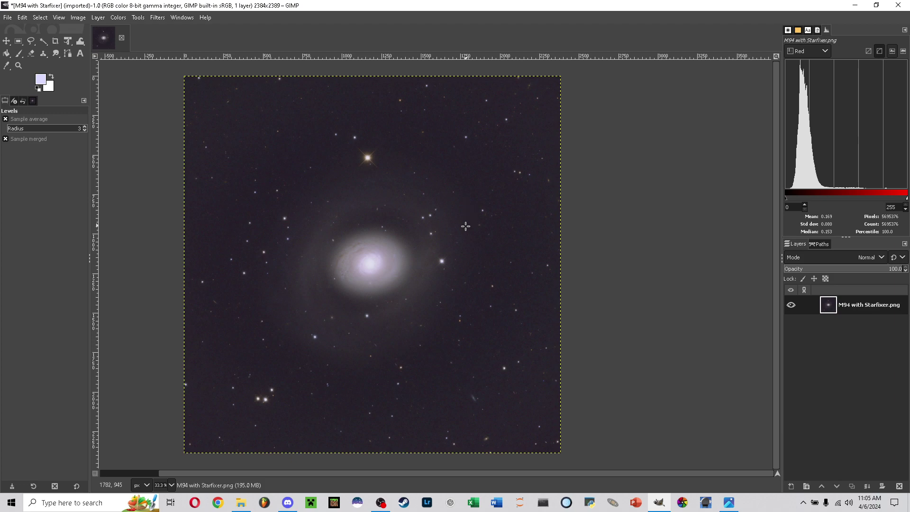